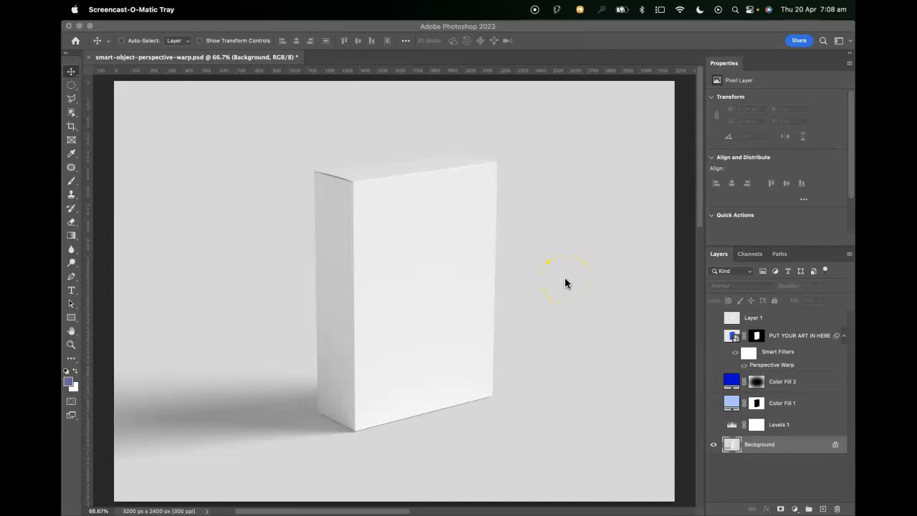
Show all hidden layers of the finished mockup to preview the artwork on the box.
click(714, 321)
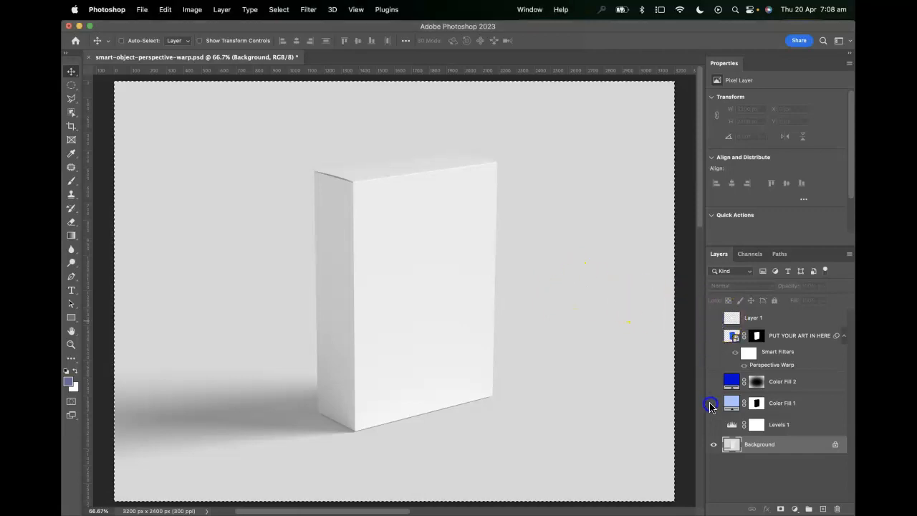
click(714, 321)
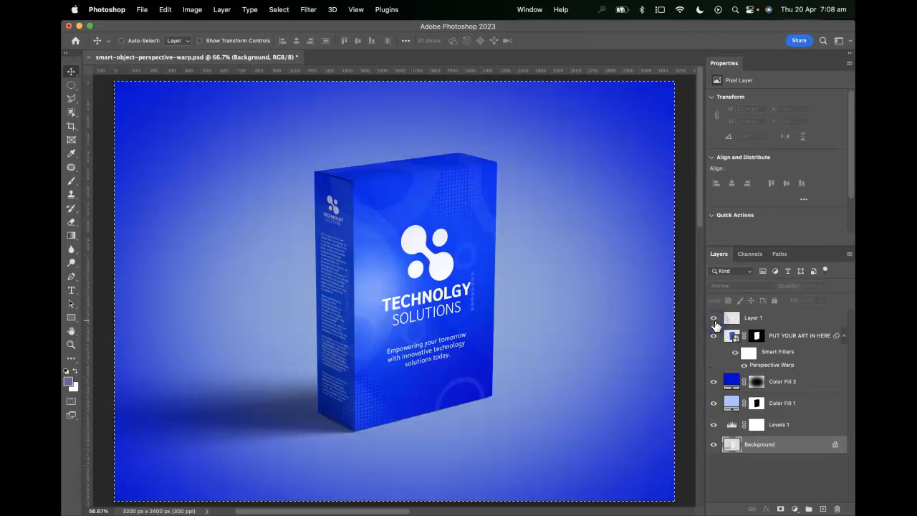
Open the file base.psd from the assets folder.
click(142, 10)
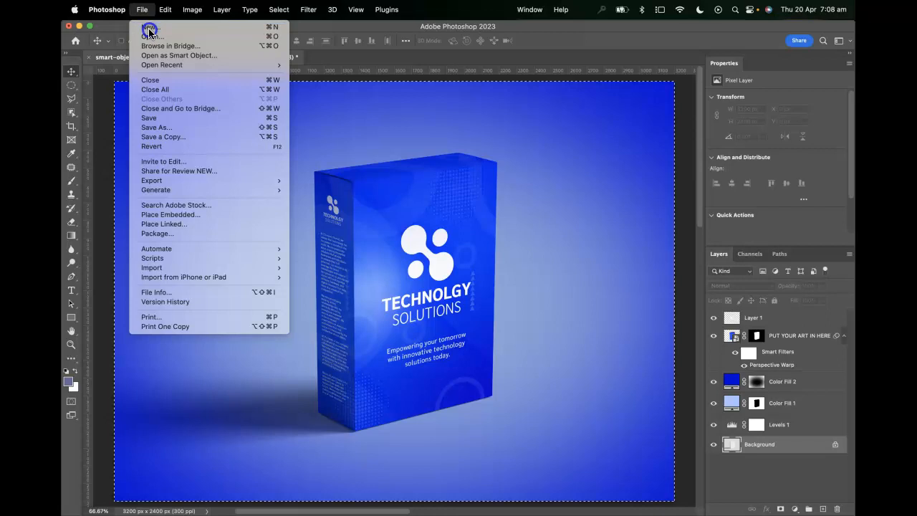
click(149, 32)
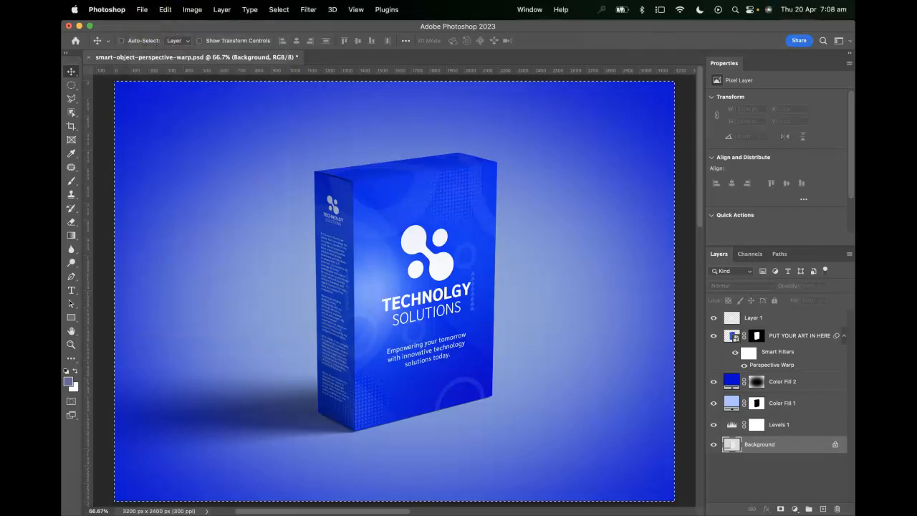
click(142, 9)
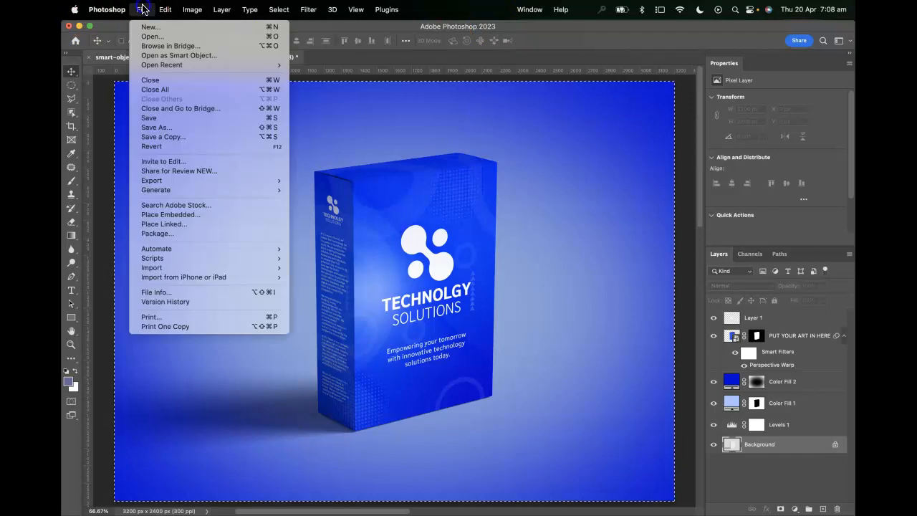
click(150, 42)
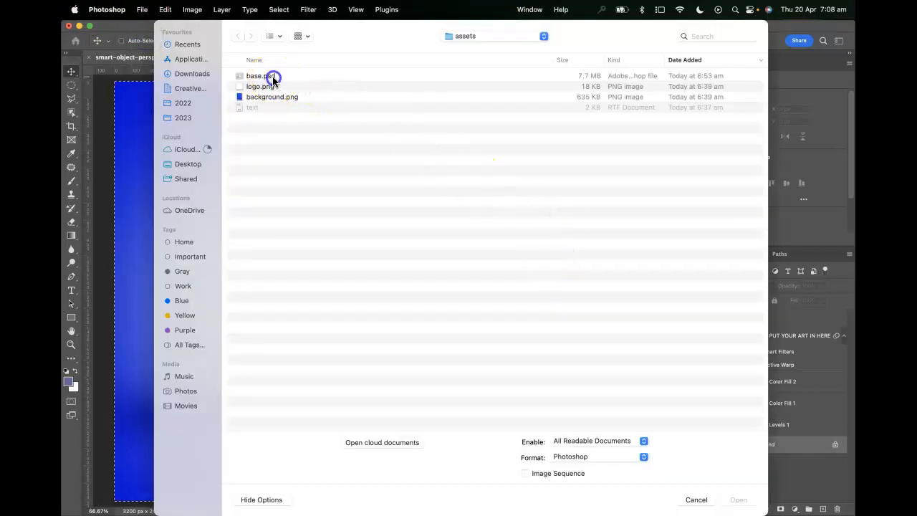
click(271, 76)
click(739, 499)
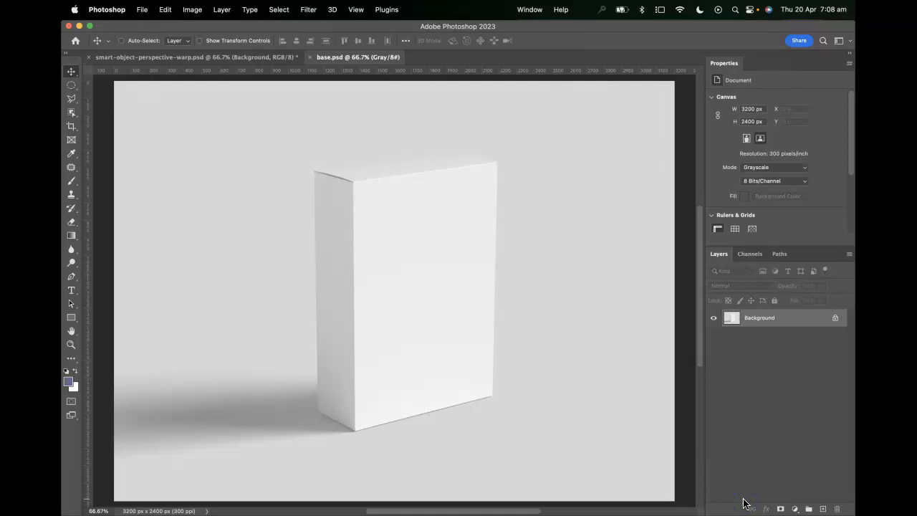
Draw a rectangle about 909 × 1433 px over the box's front face, starting at its upper front corner.
click(72, 321)
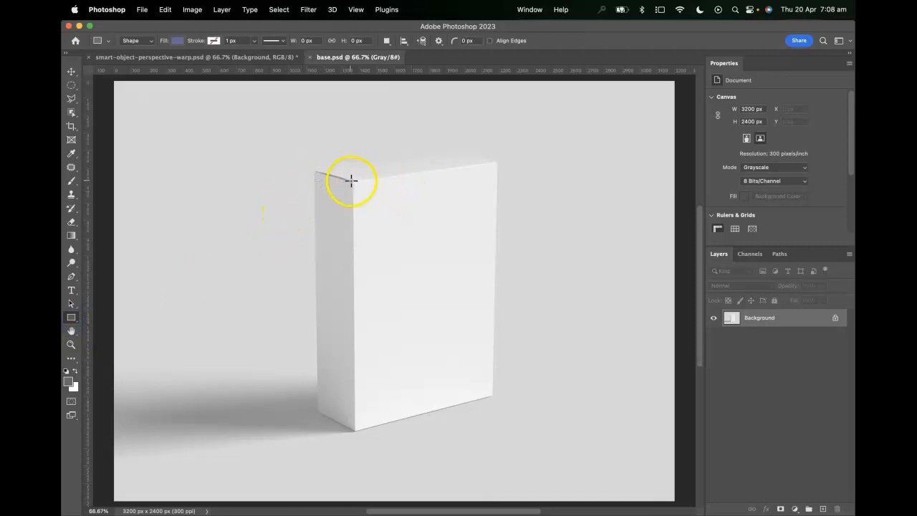
drag(354, 180, 514, 432)
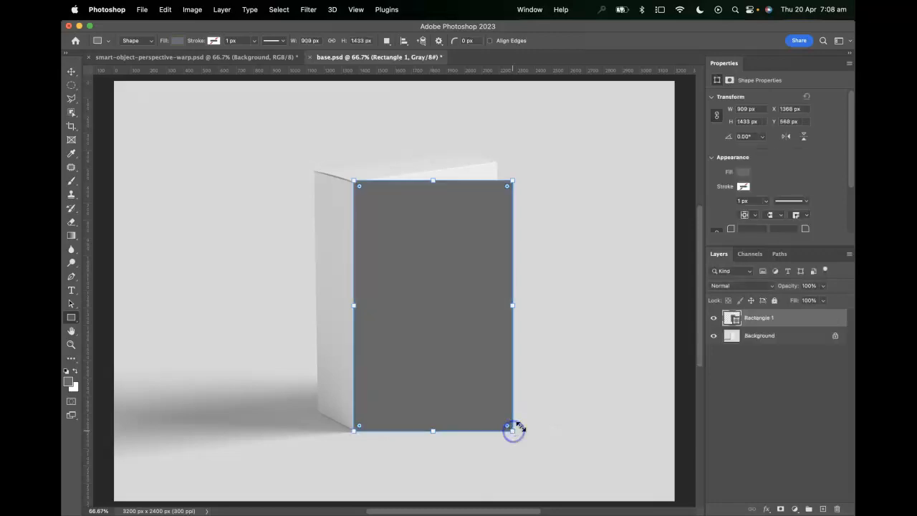
Convert the document to RGB Color mode without flattening the layers.
click(192, 9)
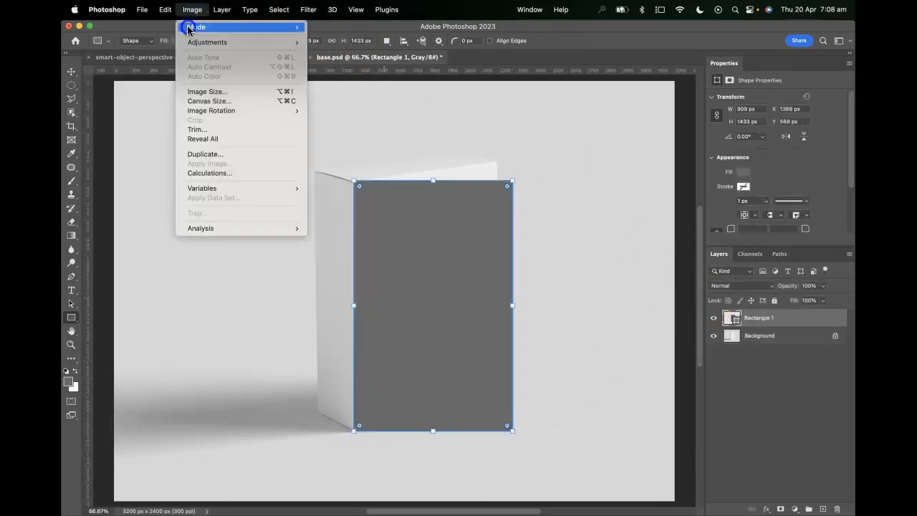
mouse_move(194, 27)
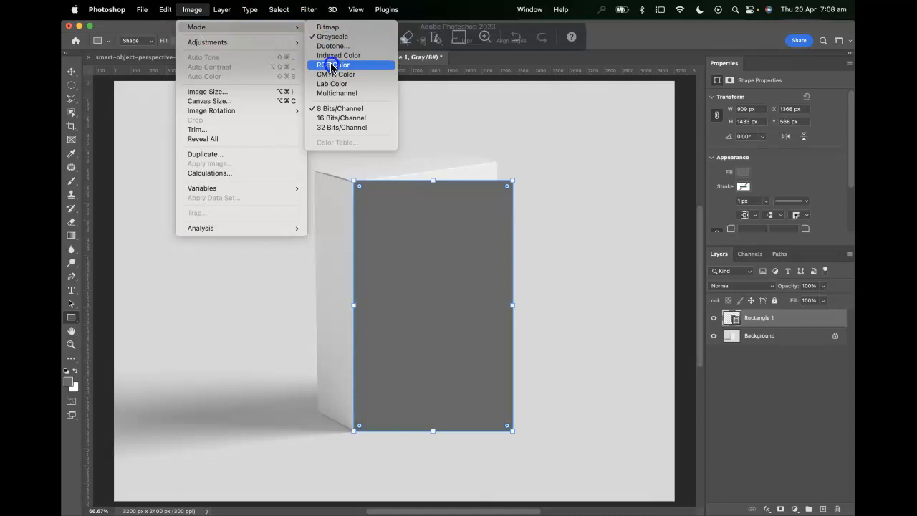
click(331, 65)
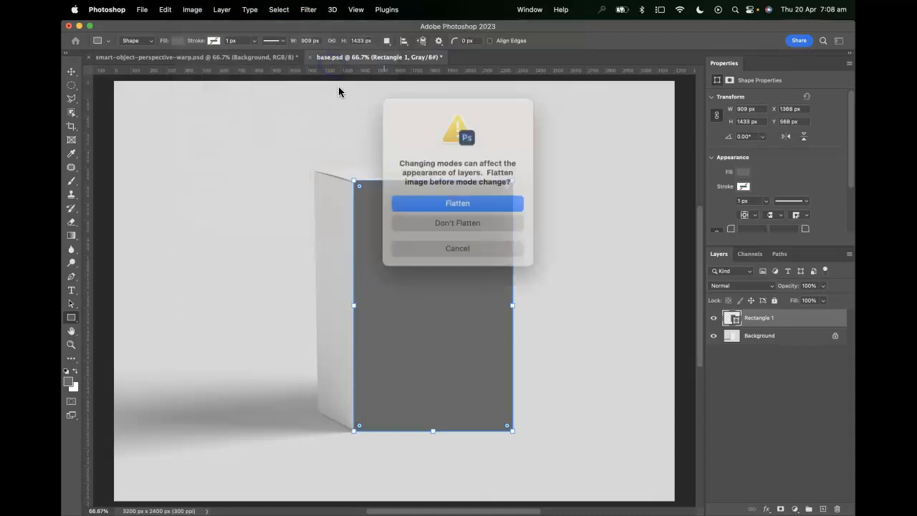
click(463, 220)
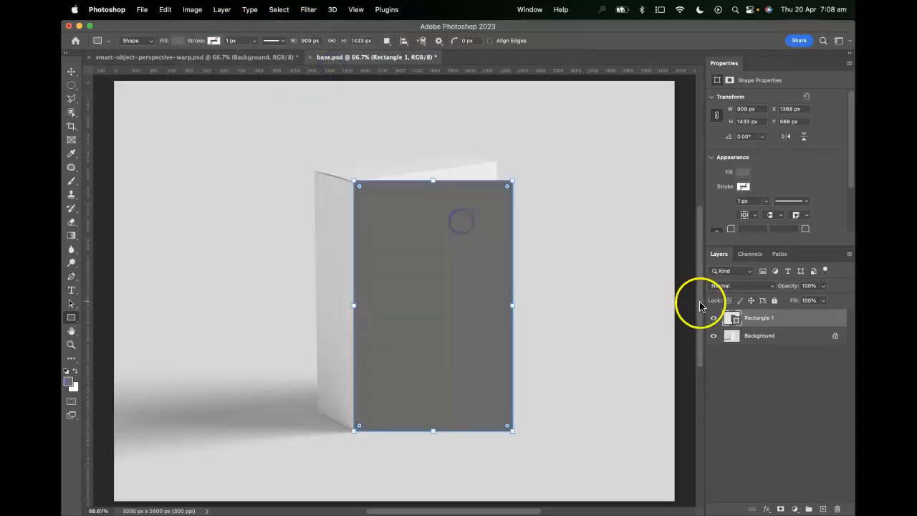
Recolour the front rectangle to a bright red fill.
double_click(733, 318)
drag(586, 155, 615, 125)
click(746, 112)
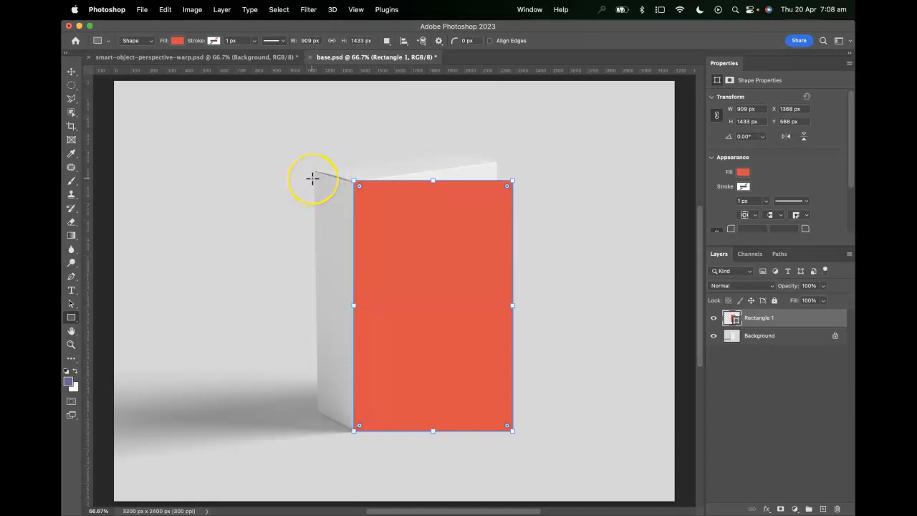
Draw a side rectangle about 357 × 1433 px against the red rectangle's left edge, matching its top and bottom edges.
drag(313, 178, 354, 433)
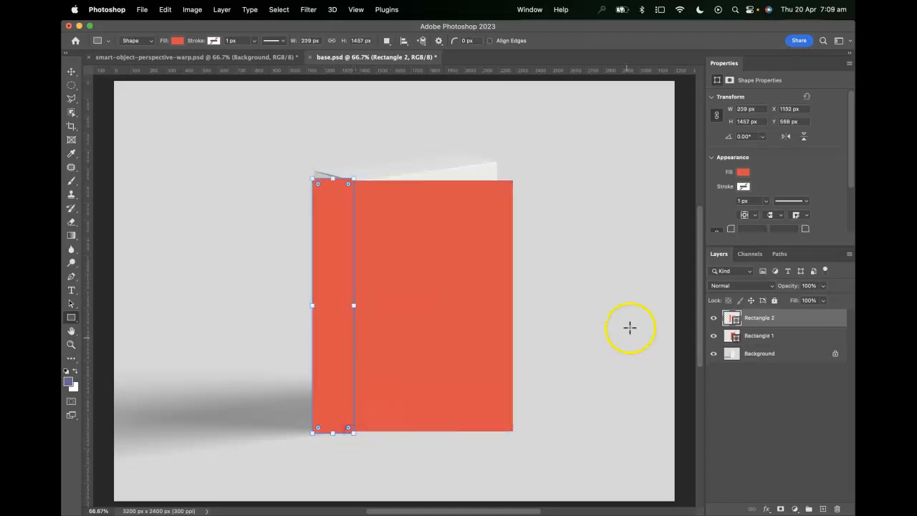
drag(316, 306, 292, 306)
drag(324, 178, 322, 180)
drag(326, 435, 322, 430)
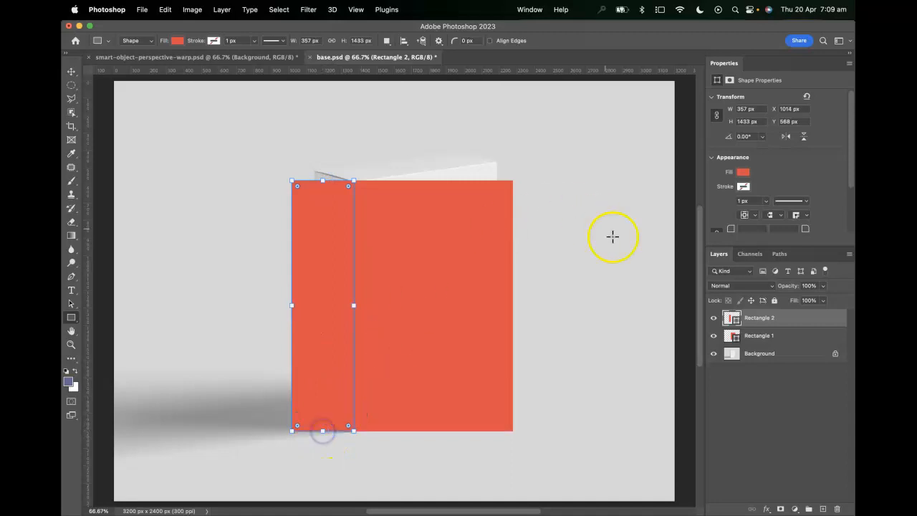
Change the side rectangle's fill to blue 4086f0.
double_click(731, 317)
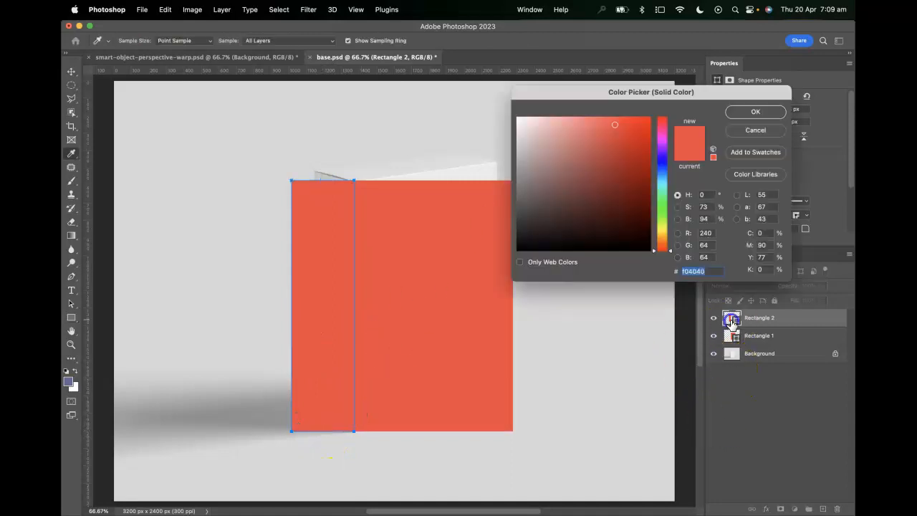
click(662, 170)
click(756, 112)
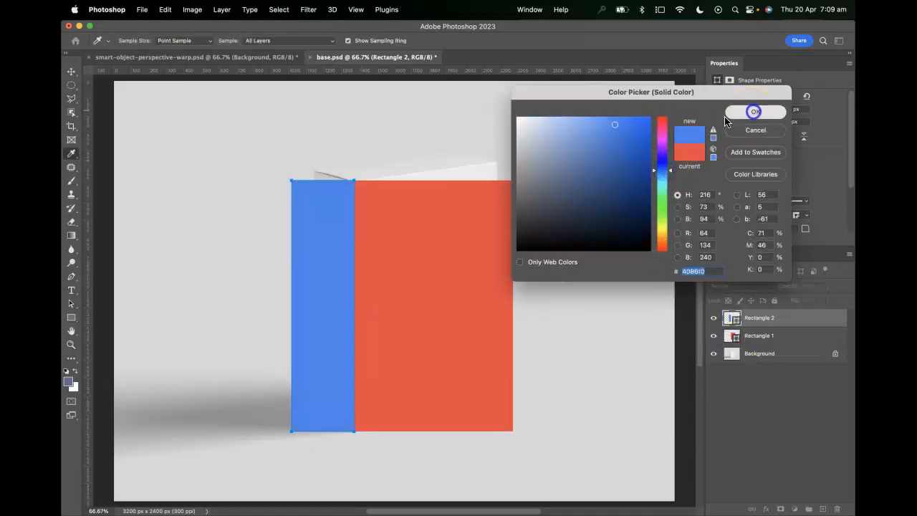
Duplicate the blue side rectangle, rotate the copy 90°, and fit it directly above the red rectangle at the same width.
click(765, 320)
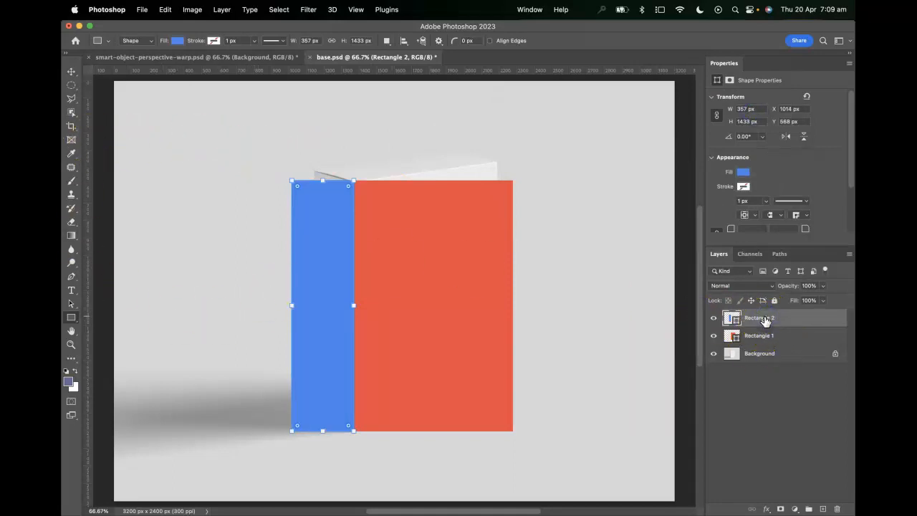
key(super+j)
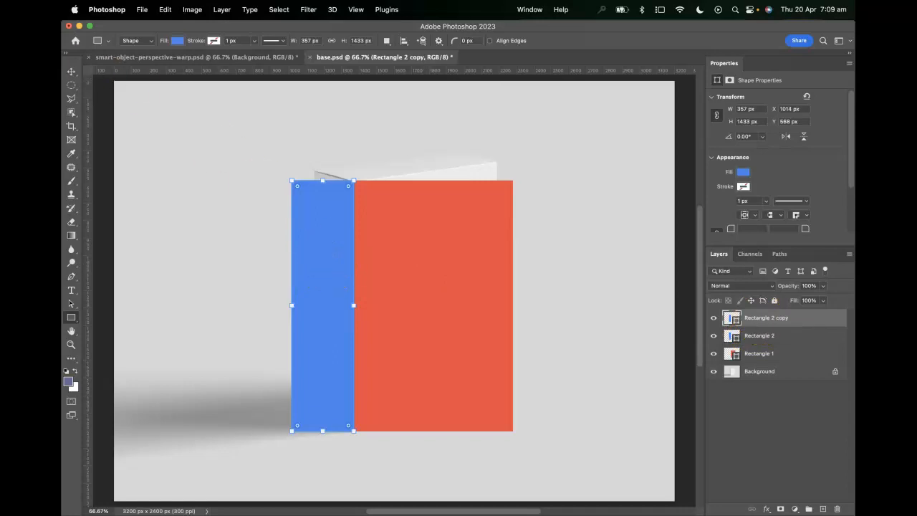
click(71, 72)
key(super+t)
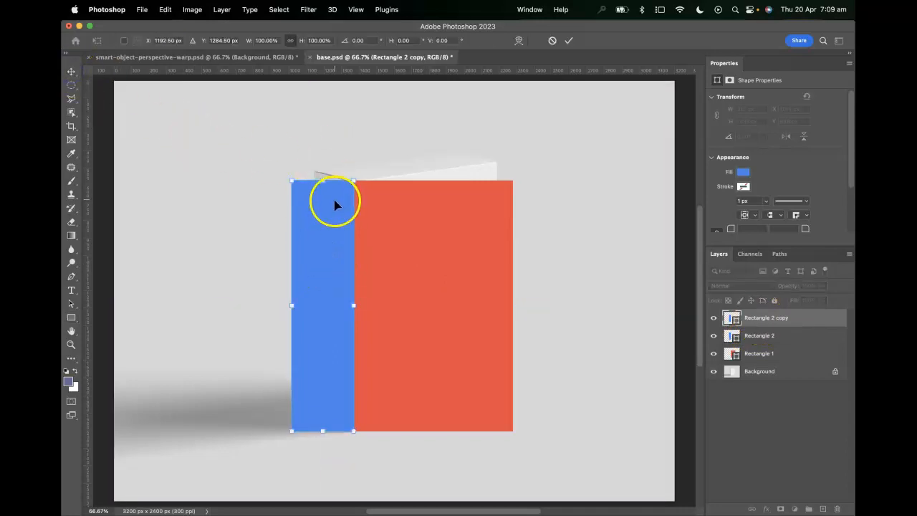
drag(361, 178, 463, 360)
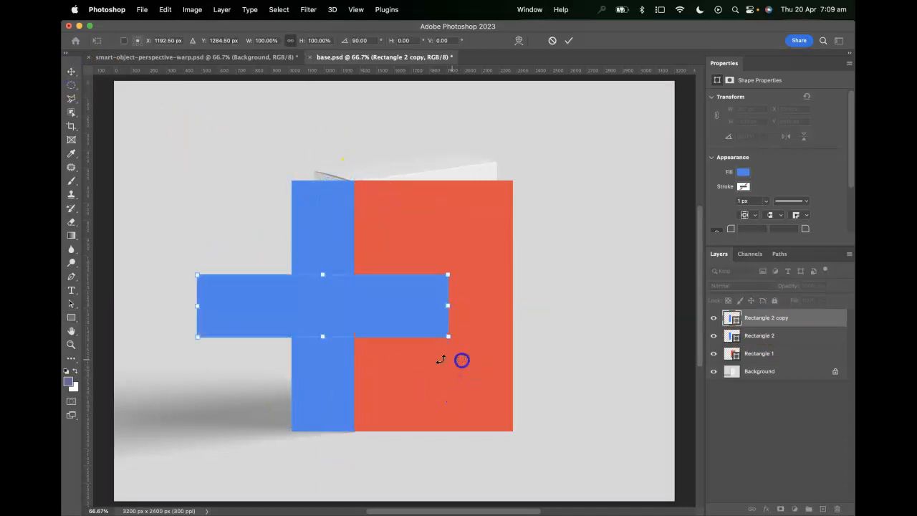
drag(371, 293, 477, 155)
drag(606, 151, 514, 152)
key(Return)
Rename the three rectangle layers top, side and front to match their box faces.
double_click(762, 318)
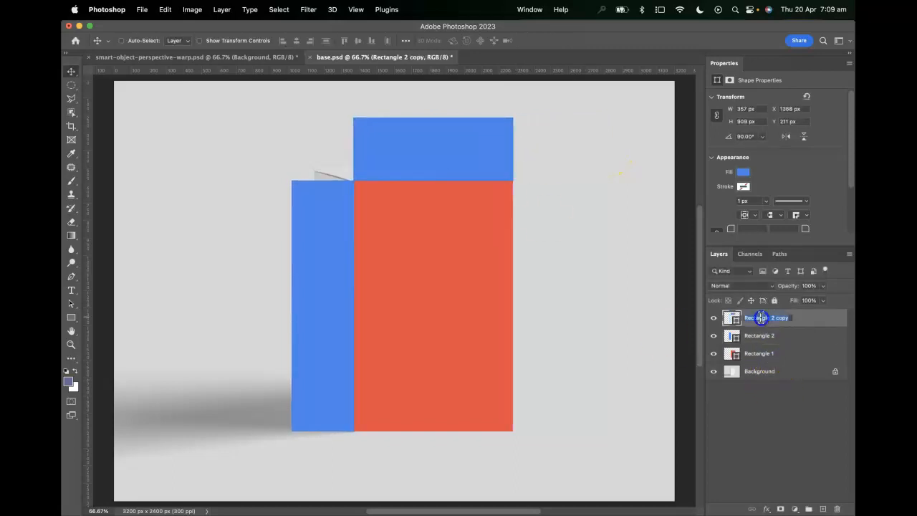
click(765, 329)
double_click(762, 336)
text(side)
click(764, 353)
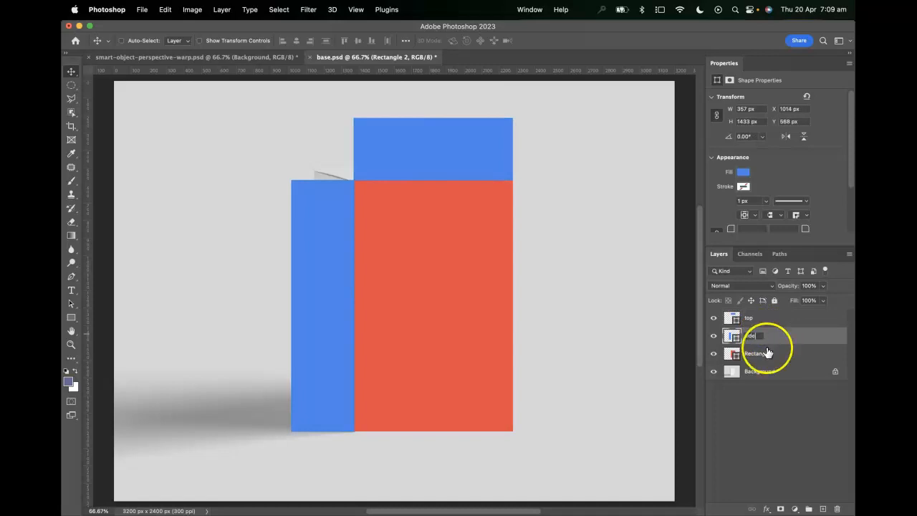
double_click(758, 353)
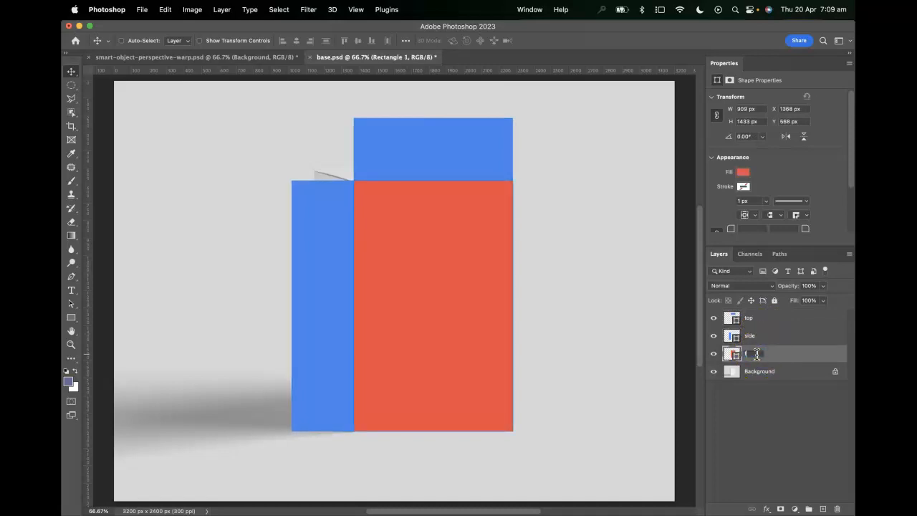
text(front)
Convert the top, side and front layers together into one smart object.
click(766, 322)
right_click(761, 323)
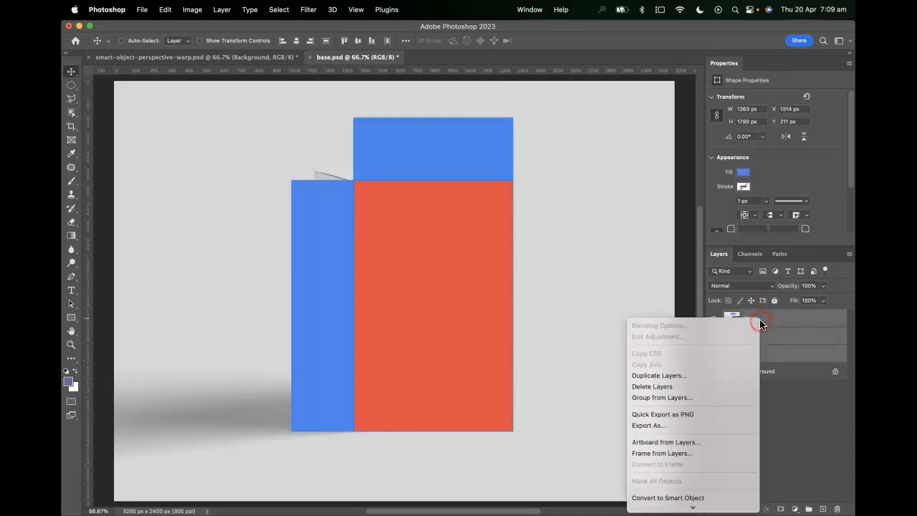
scroll(696, 440, down, 5)
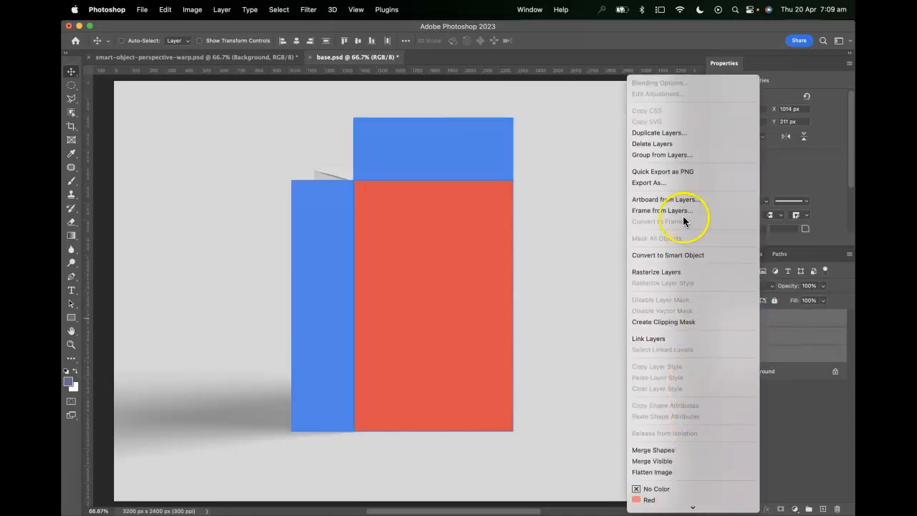
click(669, 256)
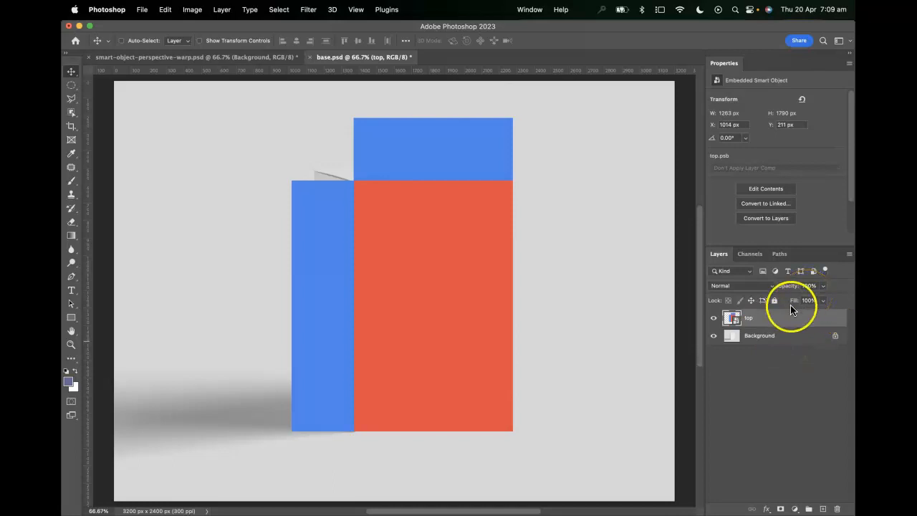
Rename the smart object layer PUT YOUR ART HERE and open its contents briefly to check the three face layers.
click(749, 318)
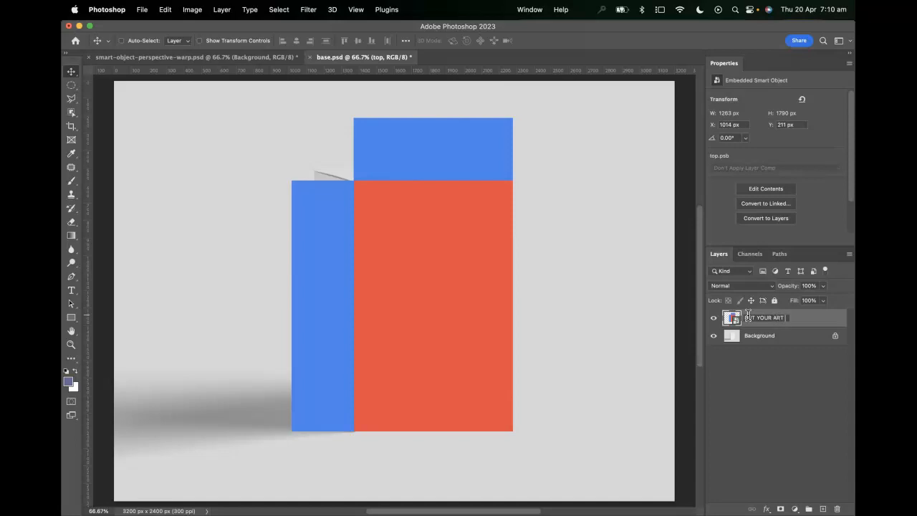
click(809, 368)
double_click(741, 323)
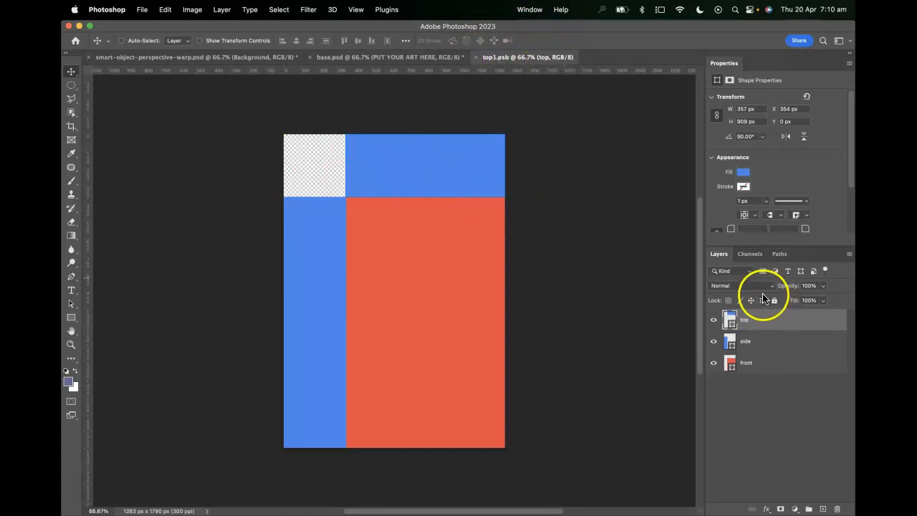
click(477, 57)
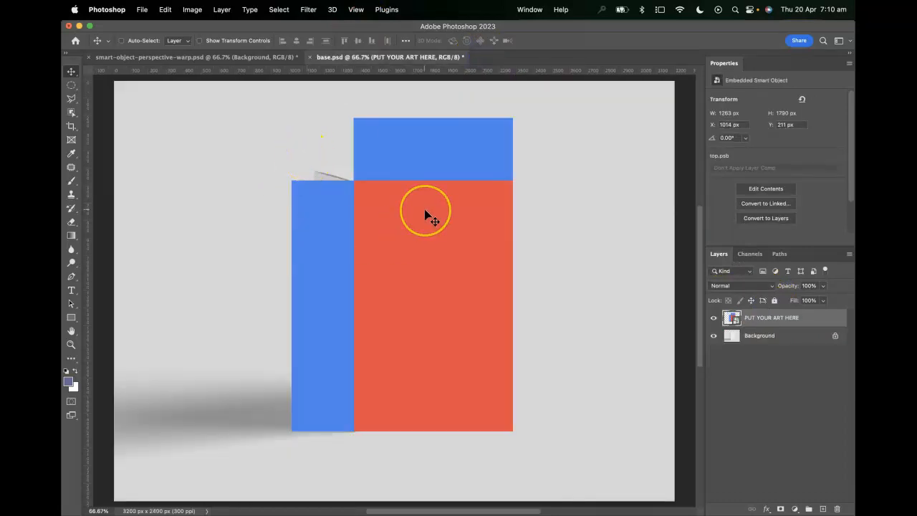
Reduce the opacity of the PUT YOUR ART HERE layer to 57% so the box beneath can be used as a guide.
key(super+plus)
key(super+plus)
drag(380, 177, 399, 359)
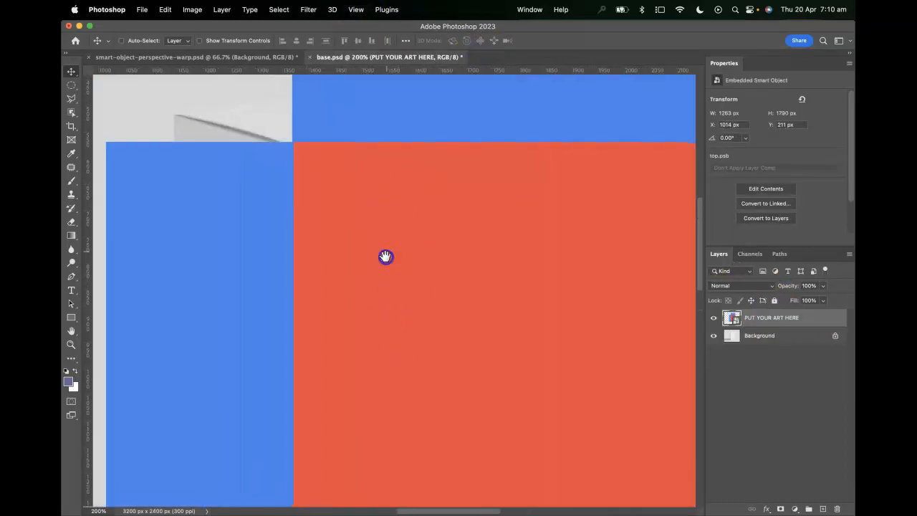
drag(387, 252, 471, 344)
drag(455, 340, 370, 236)
key(super+minus)
drag(454, 282, 450, 188)
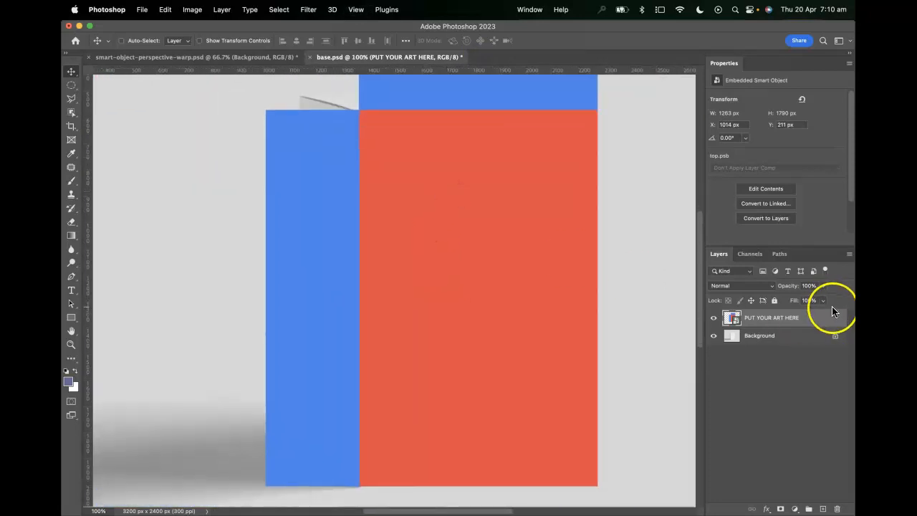
click(823, 286)
drag(806, 301, 805, 301)
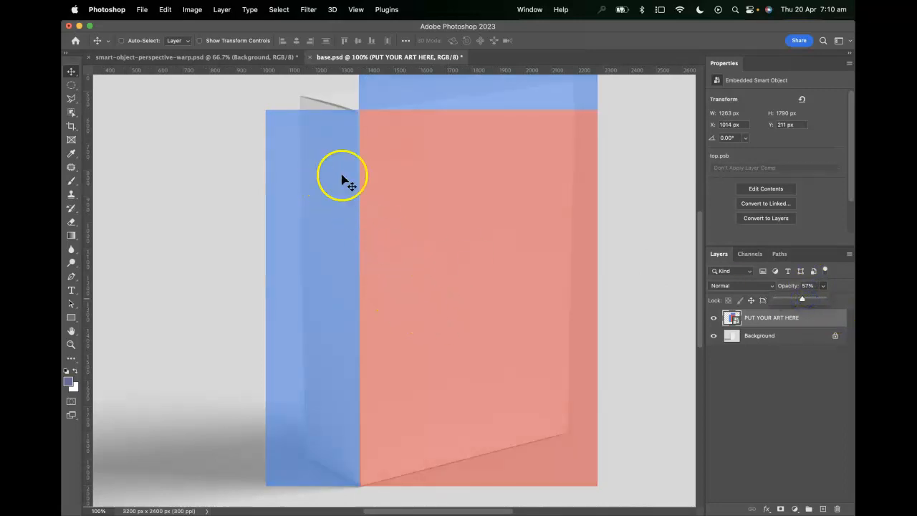
Start Perspective Warp on the PUT YOUR ART HERE smart object and lay a quad over the top face rectangle.
click(164, 10)
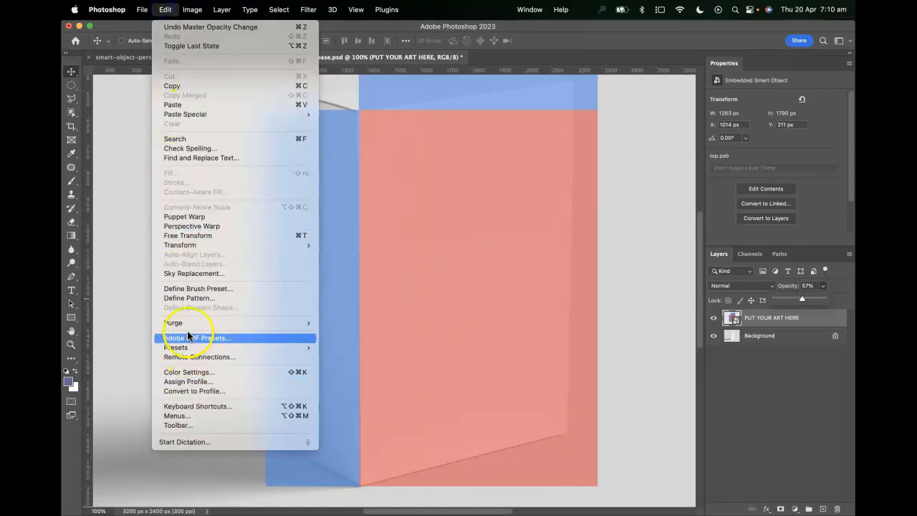
click(190, 226)
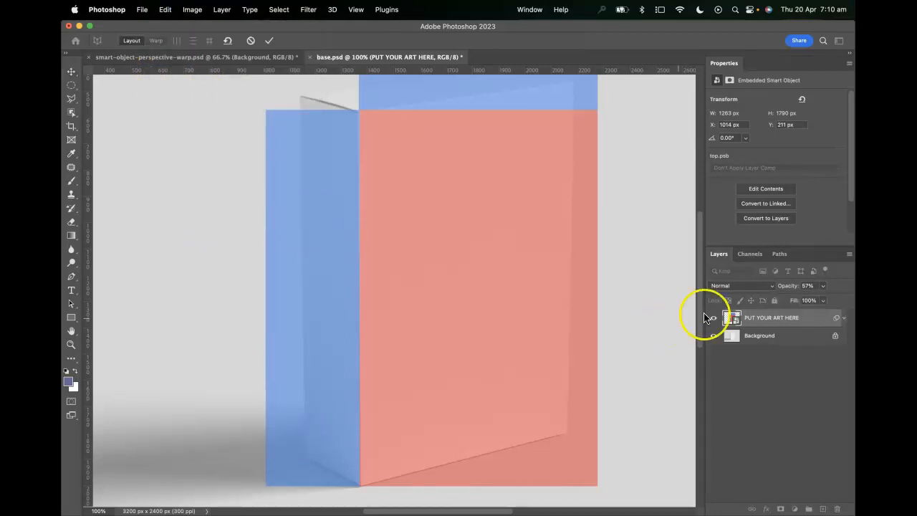
drag(375, 200, 354, 297)
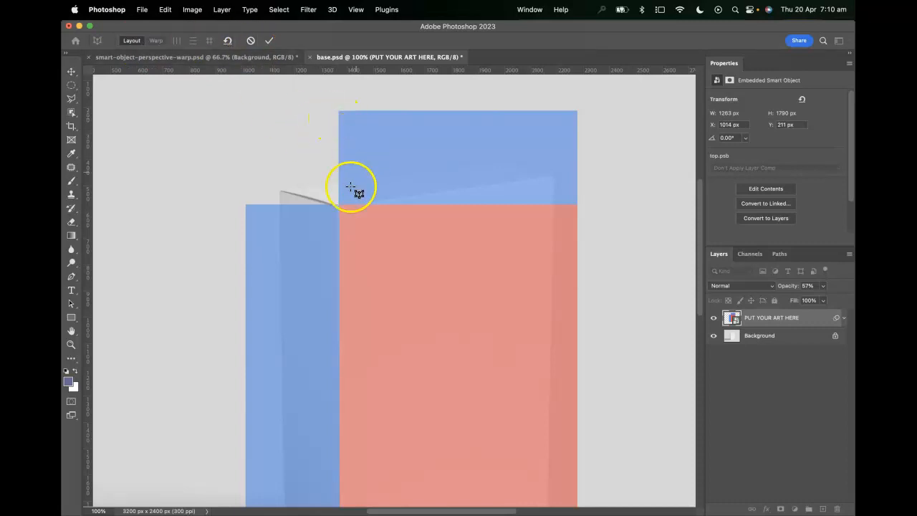
drag(339, 112, 577, 206)
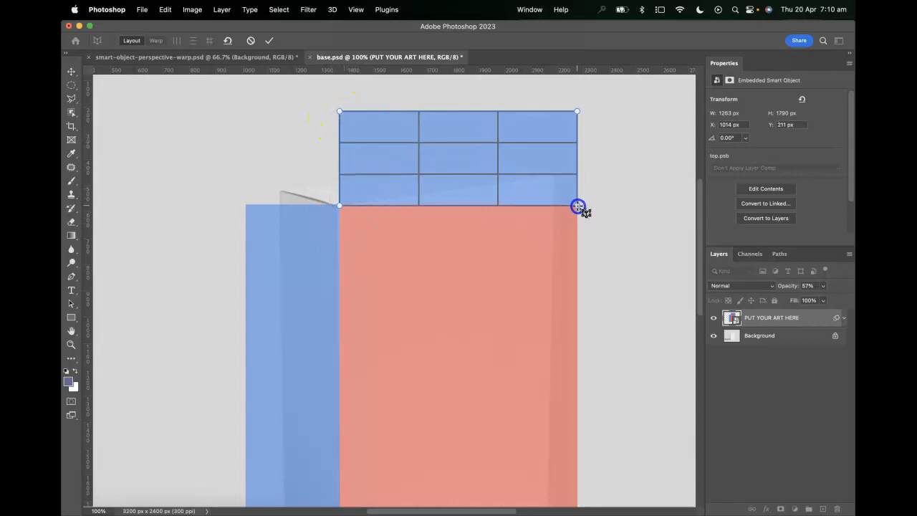
Lay a second quad over the red front face, joined to the top face's quad along their shared edge.
key(space)
drag(446, 351, 443, 208)
drag(421, 286, 389, 320)
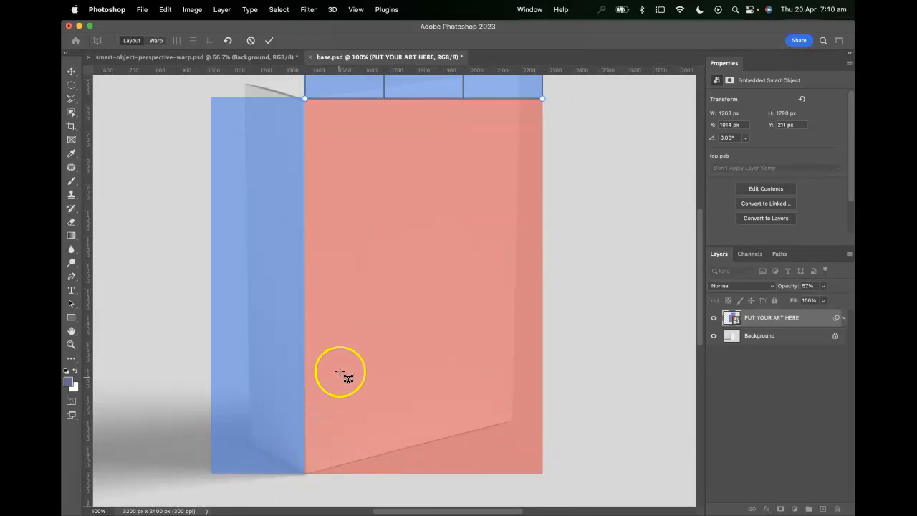
drag(542, 472, 304, 98)
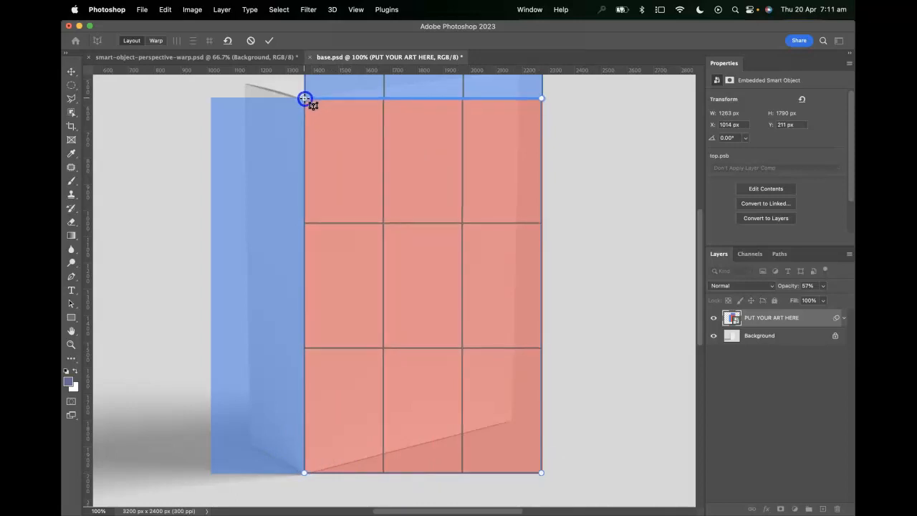
drag(304, 98, 305, 98)
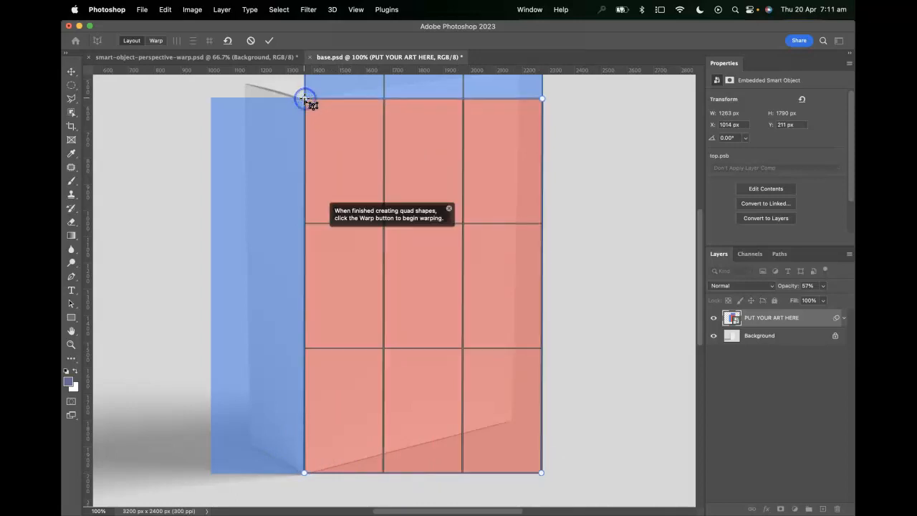
Lay a third quad over the side face, joined to the front quad, and switch Perspective Warp to warp mode.
drag(211, 473, 305, 99)
drag(404, 137, 427, 365)
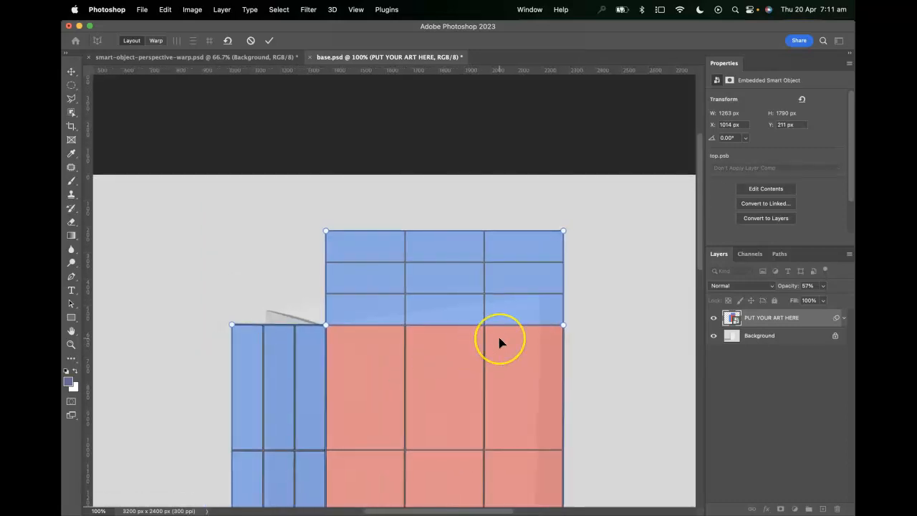
key(super+equal)
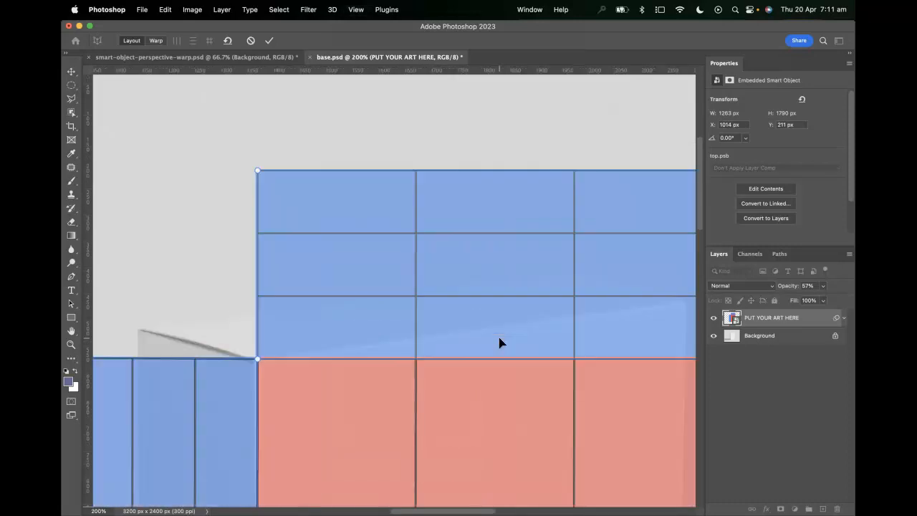
drag(518, 334, 597, 274)
click(157, 41)
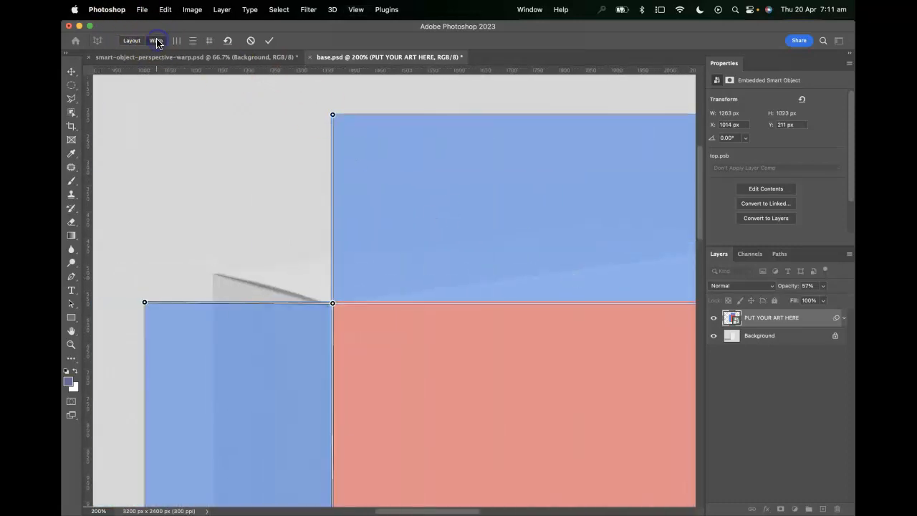
Move the side and front quads' corner pins roughly onto the matching corners of the box beneath.
drag(434, 260, 421, 436)
key(super+minus)
key(super+minus)
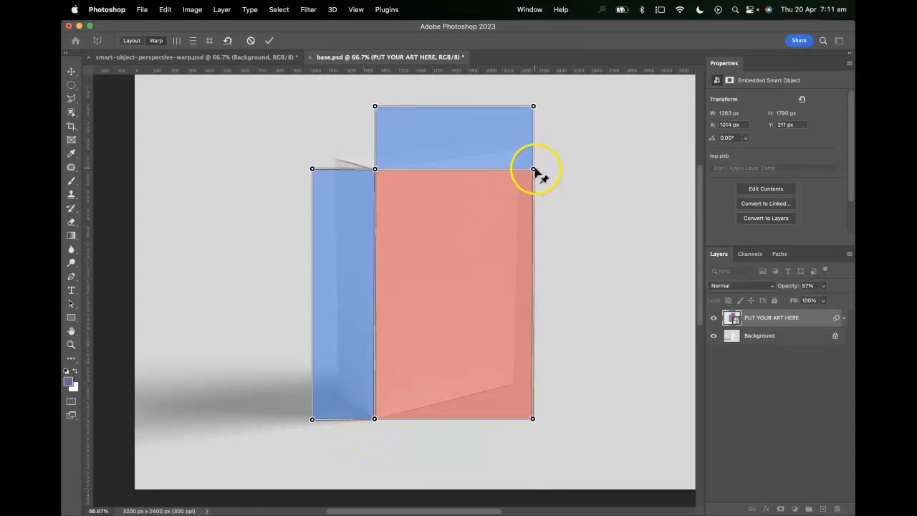
drag(533, 171, 534, 157)
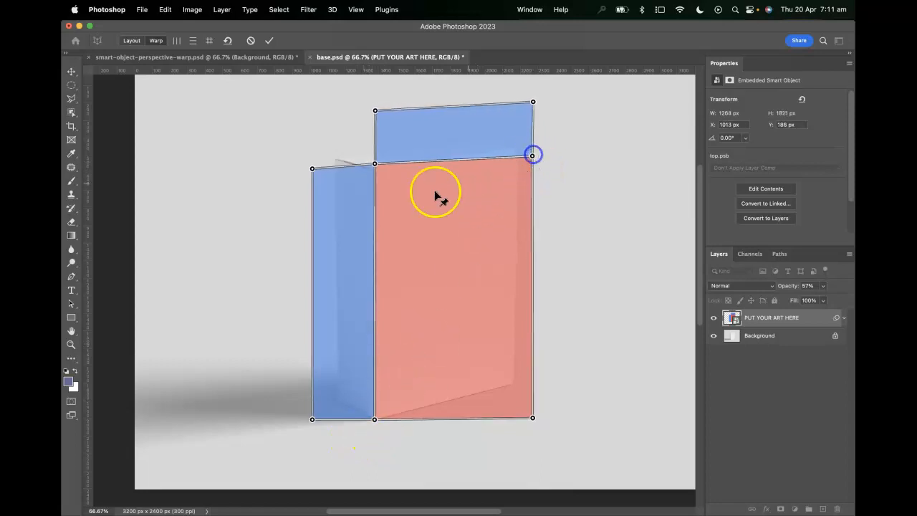
drag(312, 169, 378, 167)
drag(316, 419, 333, 396)
drag(372, 420, 375, 426)
drag(533, 417, 516, 385)
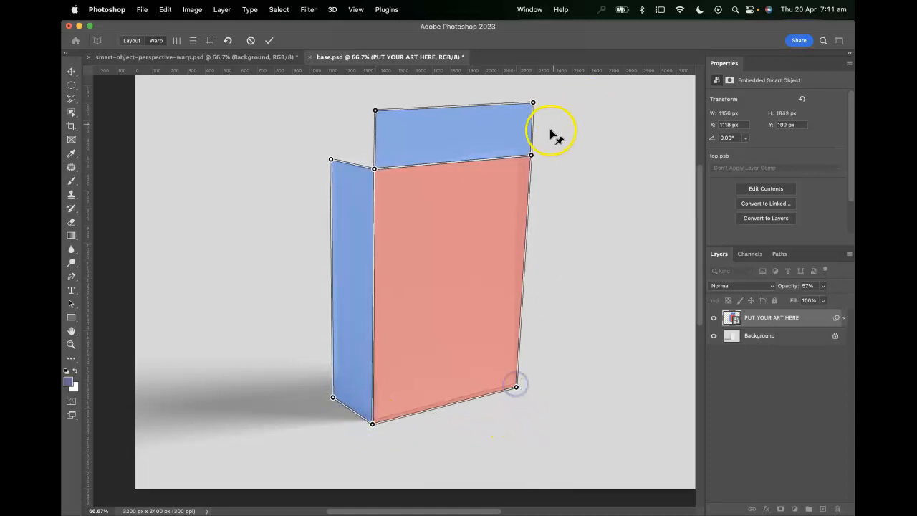
drag(532, 155, 522, 150)
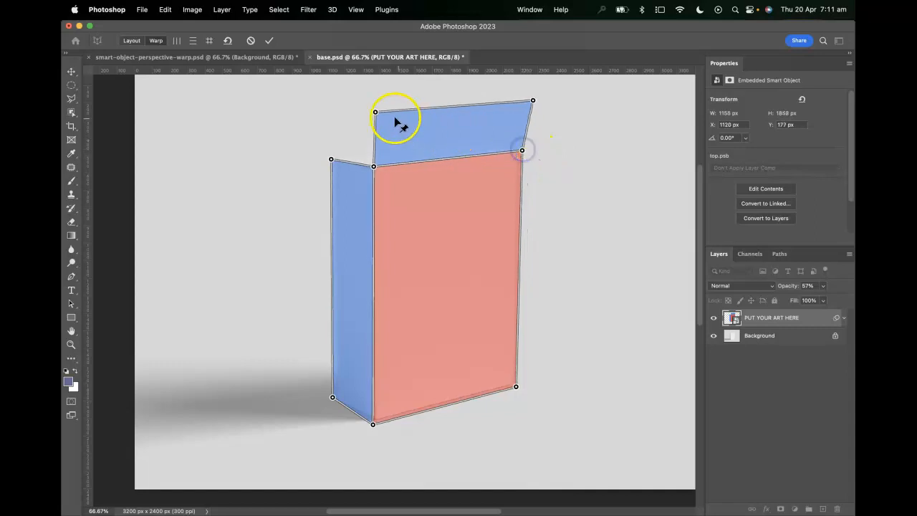
Move the top quad's rear corner pins onto the box's back corners and adjust its front corner to match.
drag(375, 113, 337, 137)
click(531, 102)
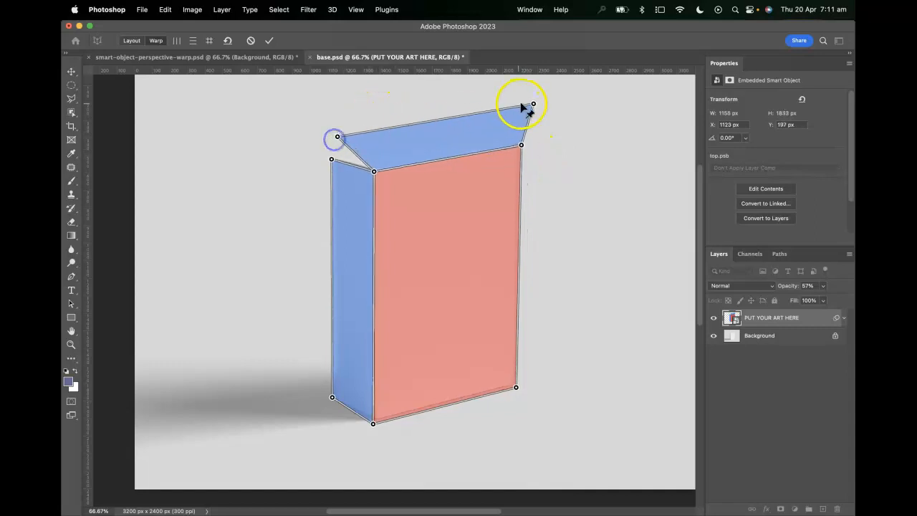
drag(520, 109, 460, 126)
click(520, 145)
drag(338, 141, 334, 154)
drag(467, 127, 466, 129)
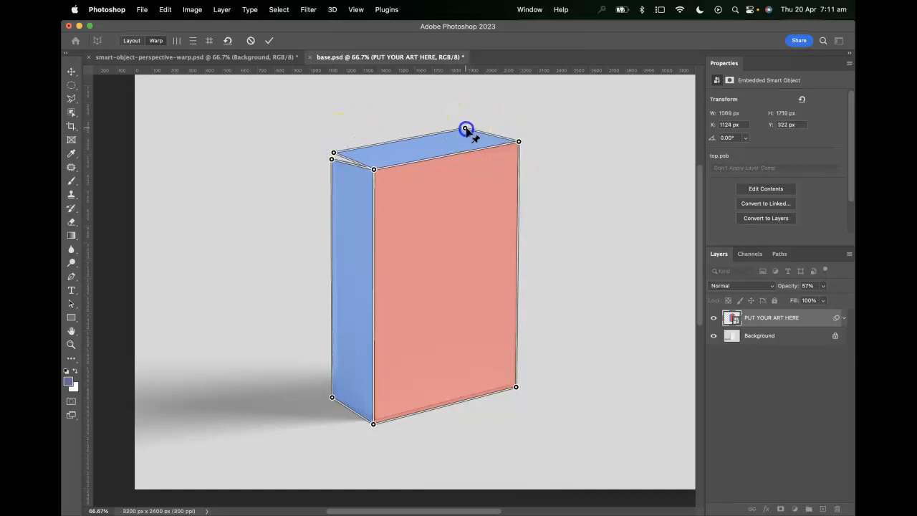
drag(518, 144, 520, 147)
click(339, 151)
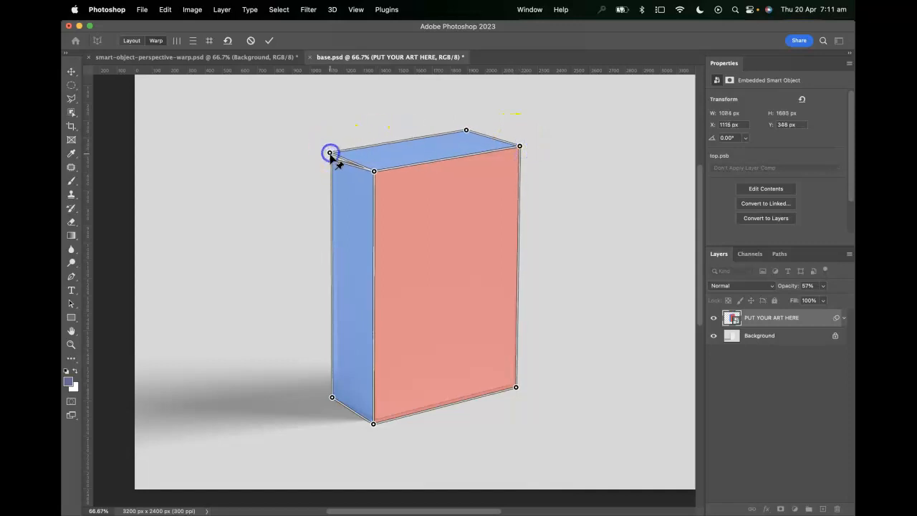
drag(331, 156, 334, 153)
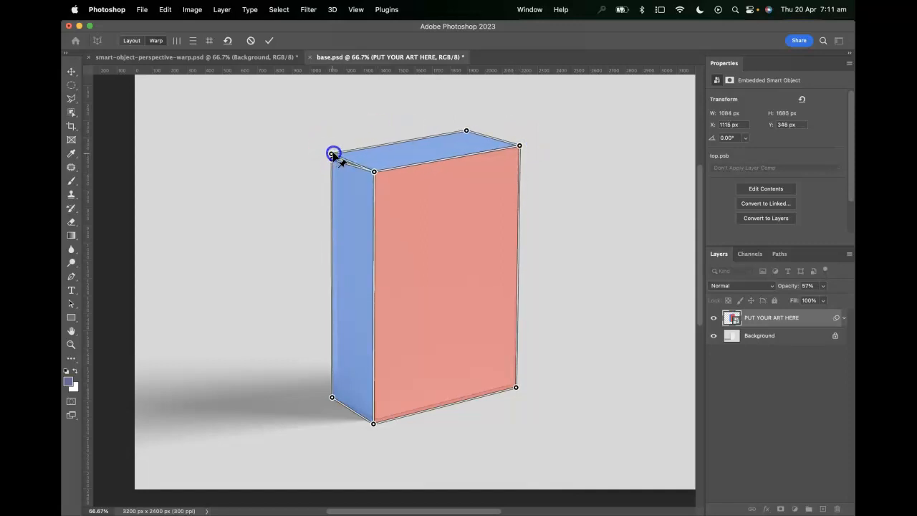
Fine-tune the three lower corner pins of the side and front faces to sit on the box's base corners.
drag(374, 424, 375, 422)
drag(333, 399, 335, 403)
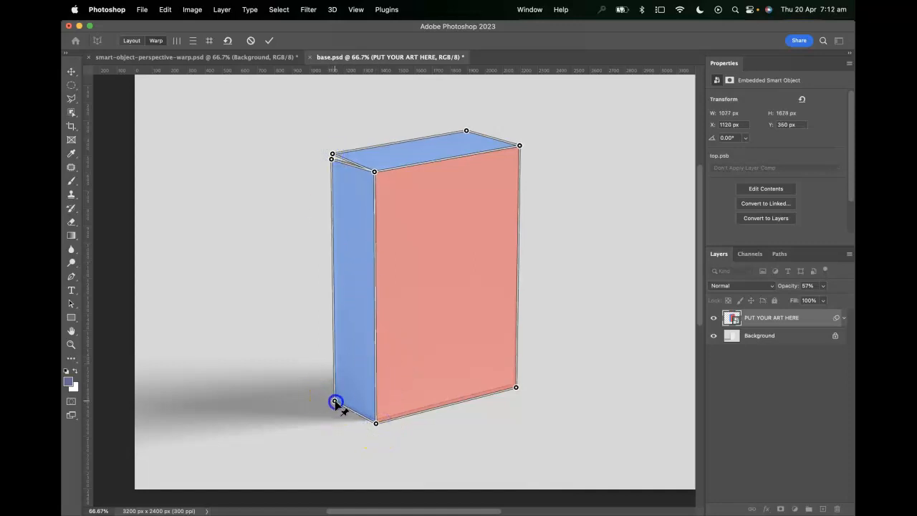
drag(517, 388, 517, 385)
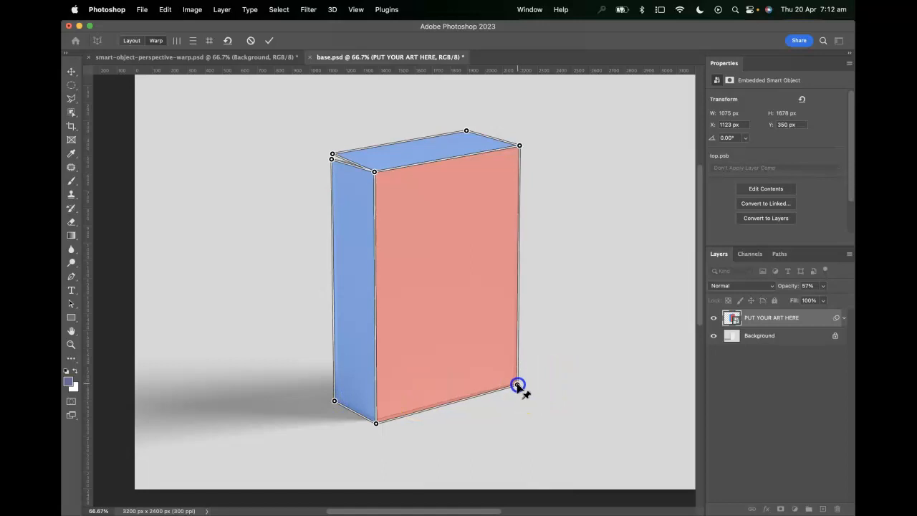
key(super+plus)
key(super+plus)
drag(388, 352, 501, 125)
drag(328, 390, 336, 389)
drag(456, 458, 454, 450)
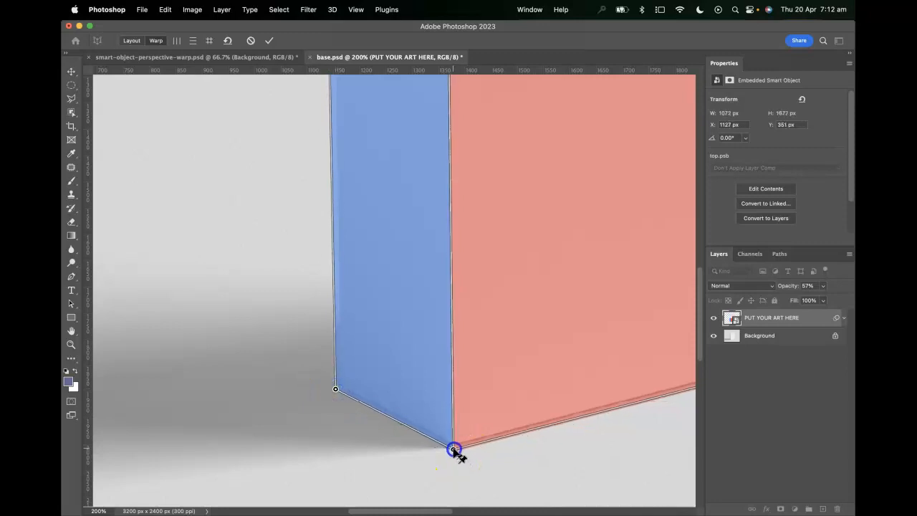
scroll(602, 440, right, 10)
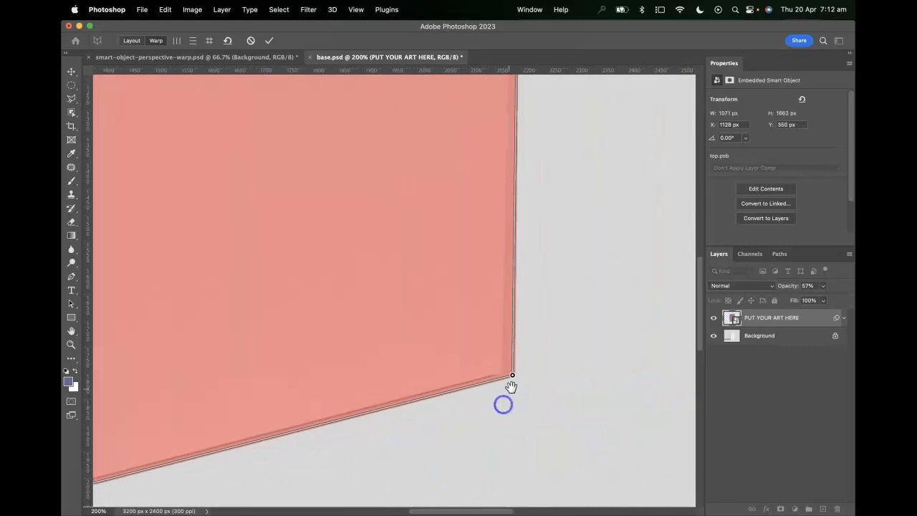
drag(512, 375, 508, 377)
Align the front face's upper right pin and the top face's rear right pin with the box's corners.
drag(389, 362, 356, 397)
drag(453, 366, 481, 470)
drag(543, 198, 501, 307)
click(520, 227)
drag(520, 227, 522, 240)
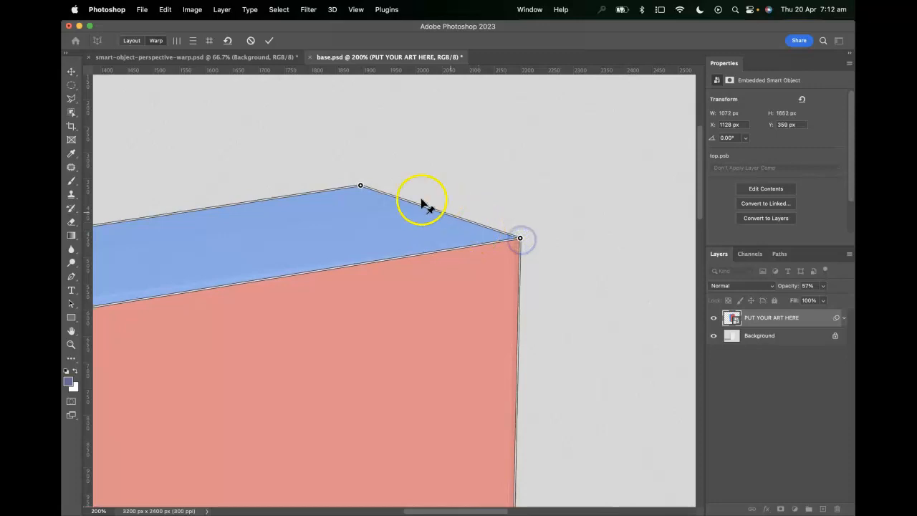
drag(361, 187, 394, 200)
drag(521, 246, 520, 238)
mouse_move(394, 200)
mouse_down()
mouse_move(389, 223)
mouse_move(398, 208)
mouse_up()
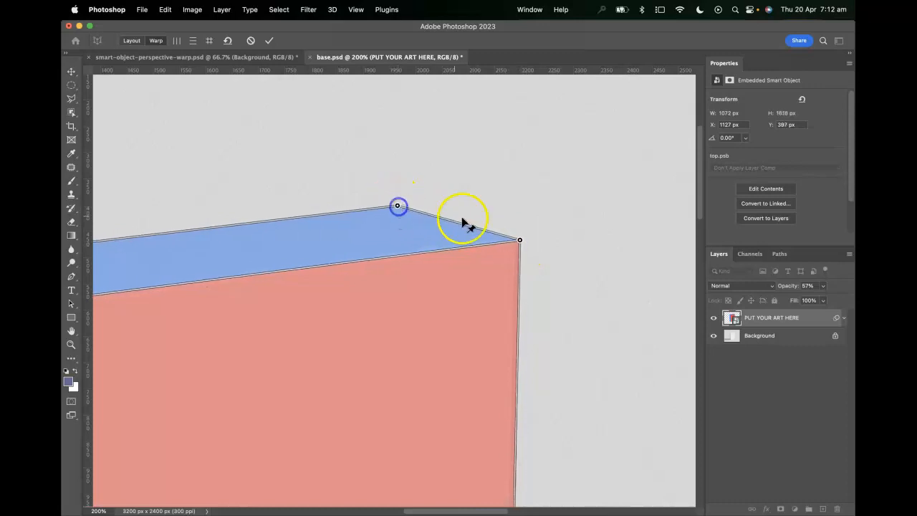
drag(521, 241, 522, 238)
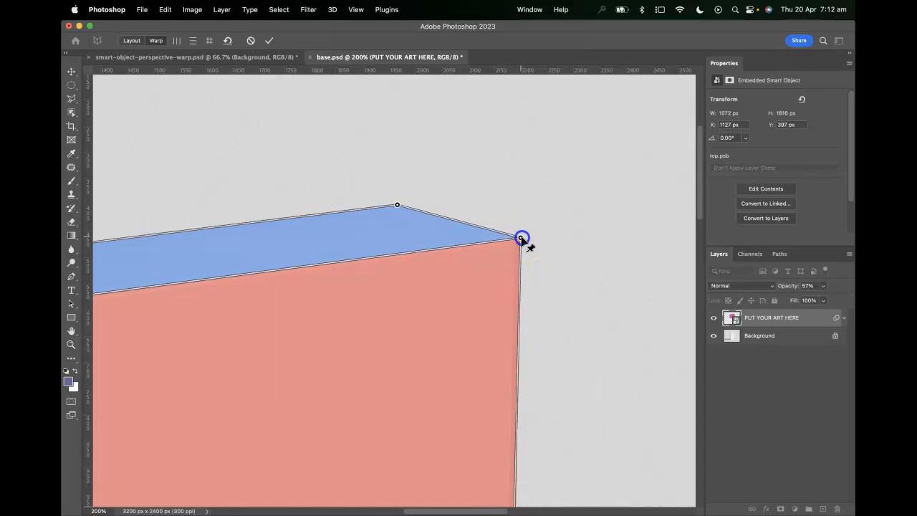
Align the shared front corner pin and bring the side and top faces' rear left pins together on the box's corner.
drag(250, 229, 506, 213)
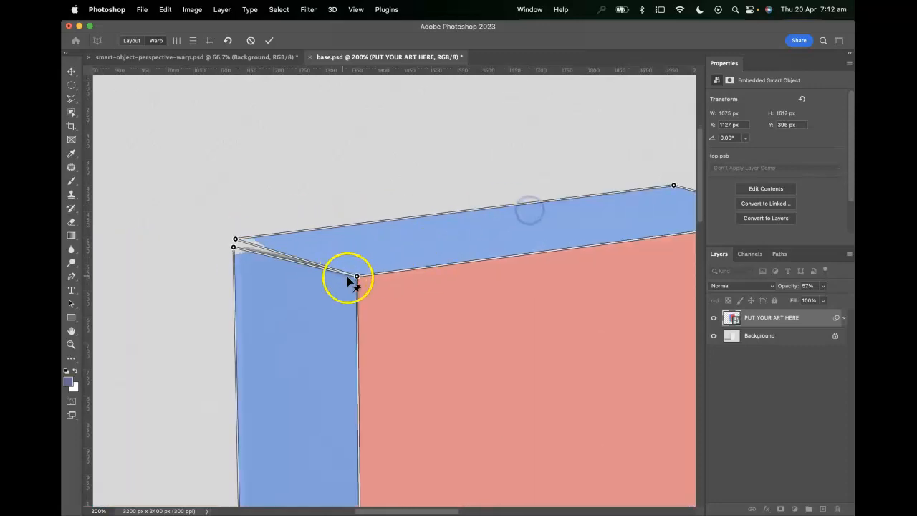
drag(357, 278, 361, 283)
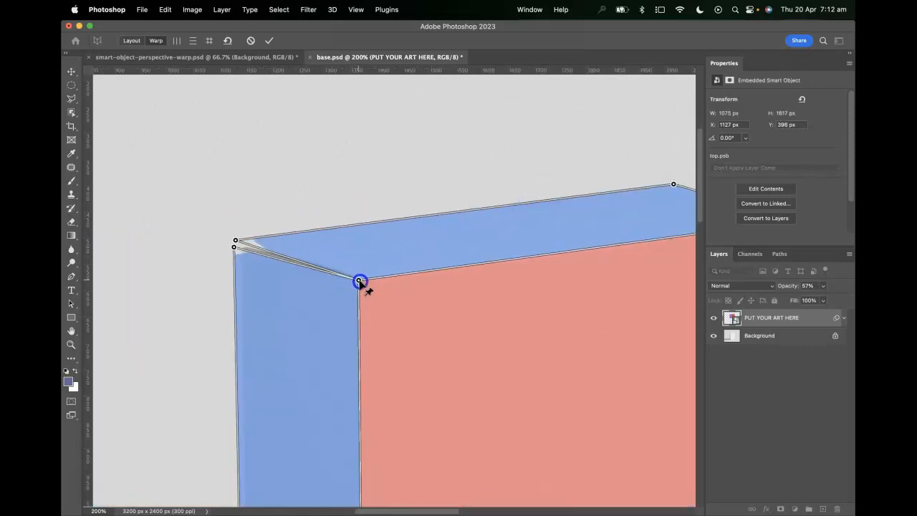
drag(235, 248, 239, 248)
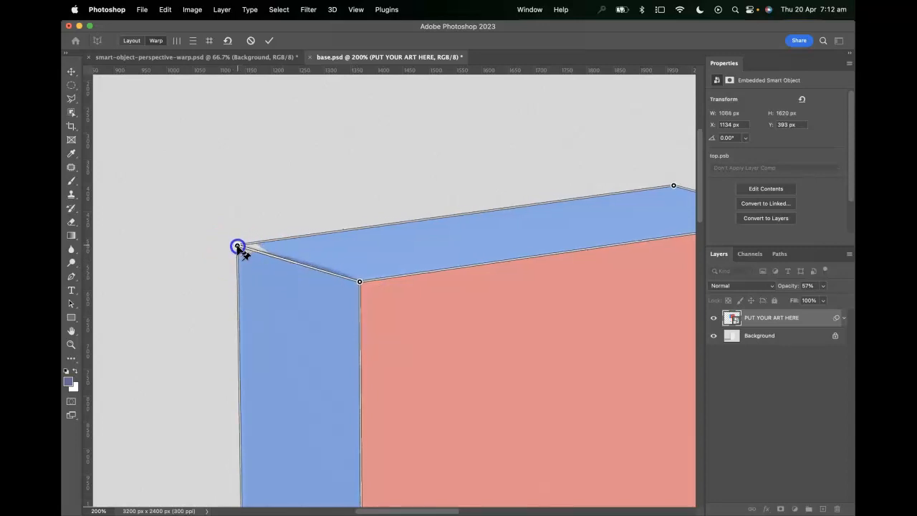
Check the warped edges along the box and apply the Perspective Warp.
drag(281, 307, 309, 151)
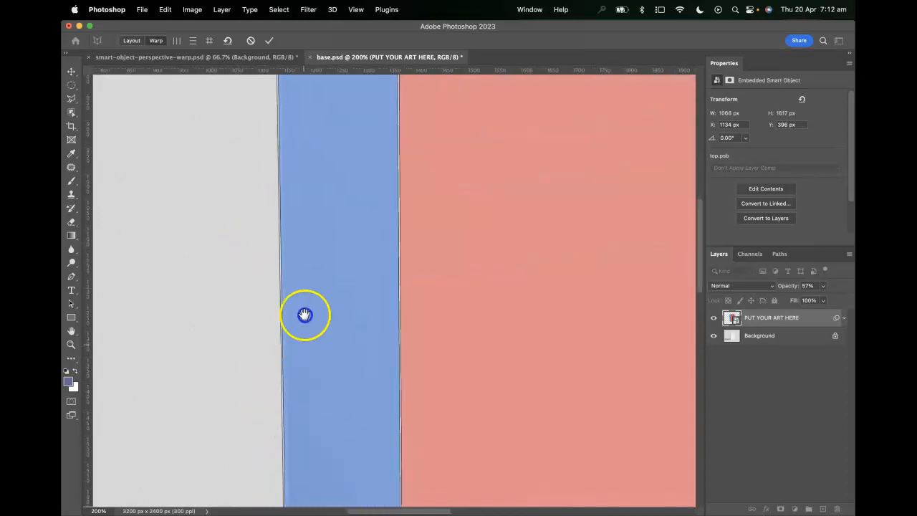
drag(306, 315, 301, 126)
drag(321, 195, 190, 79)
drag(420, 200, 356, 407)
drag(457, 186, 523, 371)
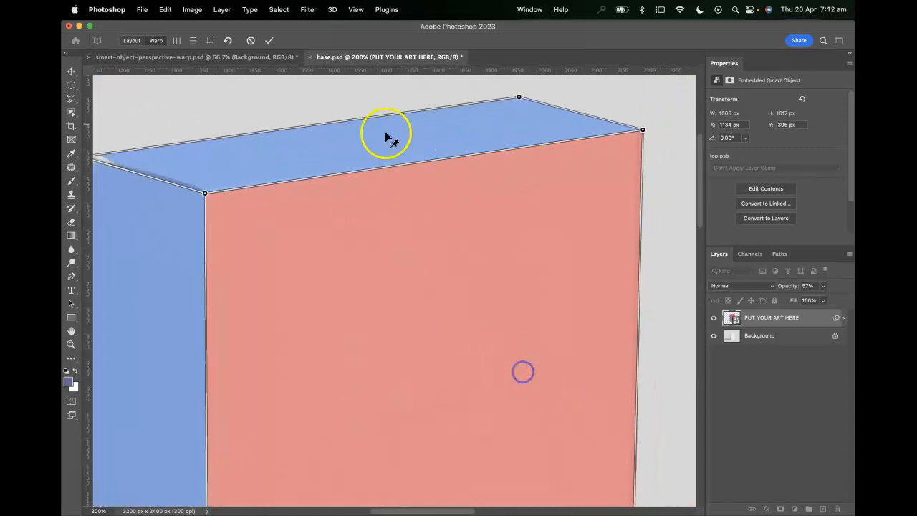
drag(253, 119, 375, 102)
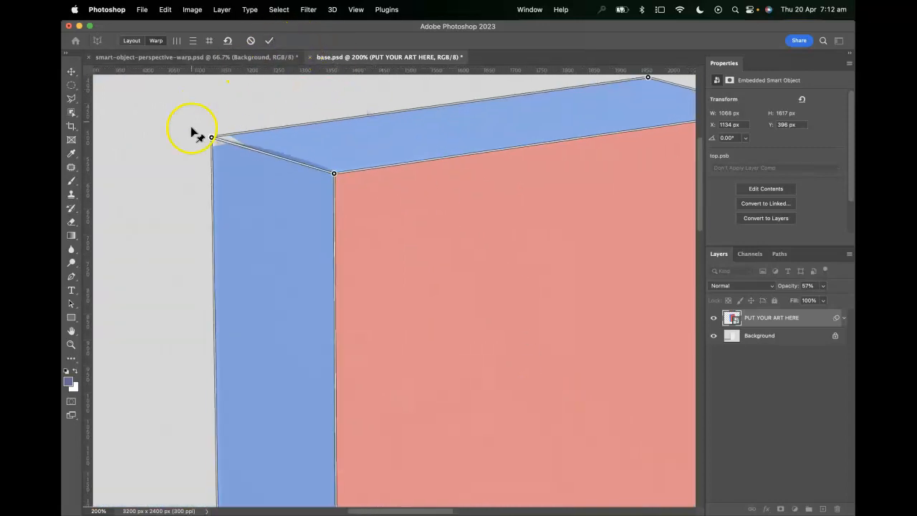
click(269, 41)
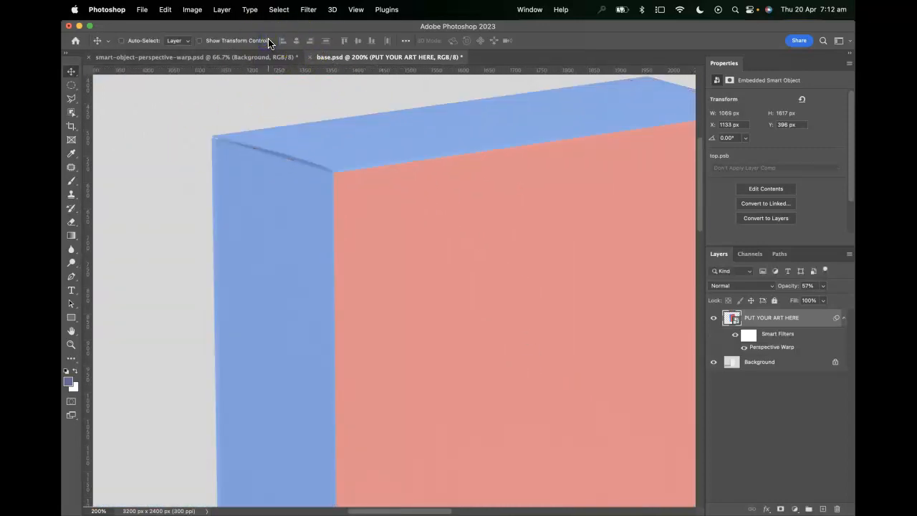
Set the PUT YOUR ART HERE layer to 100% opacity with the Multiply blend mode.
drag(420, 314, 326, 260)
key(super+minus)
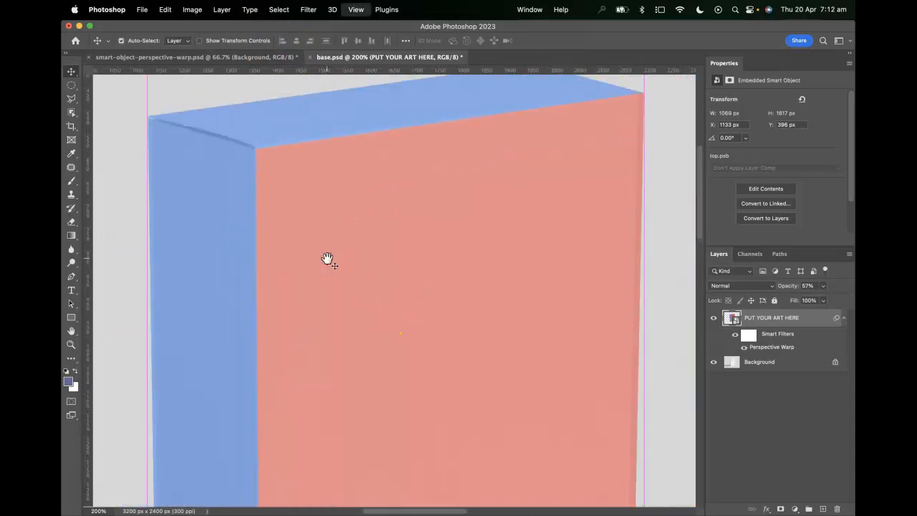
key(super+minus)
drag(456, 392, 465, 309)
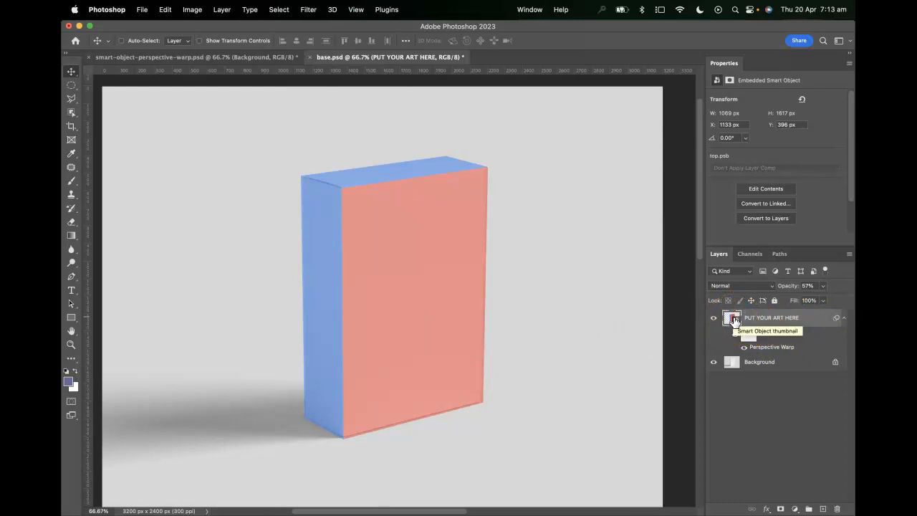
click(823, 285)
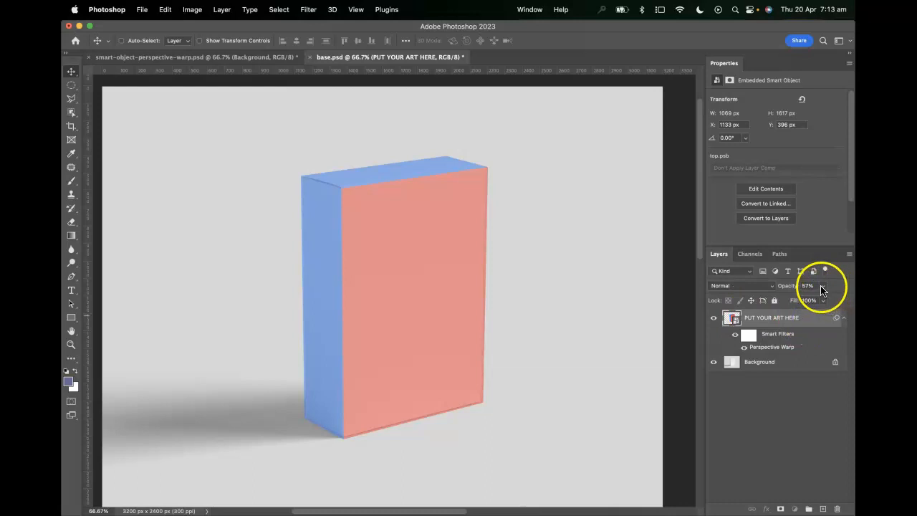
key(Return)
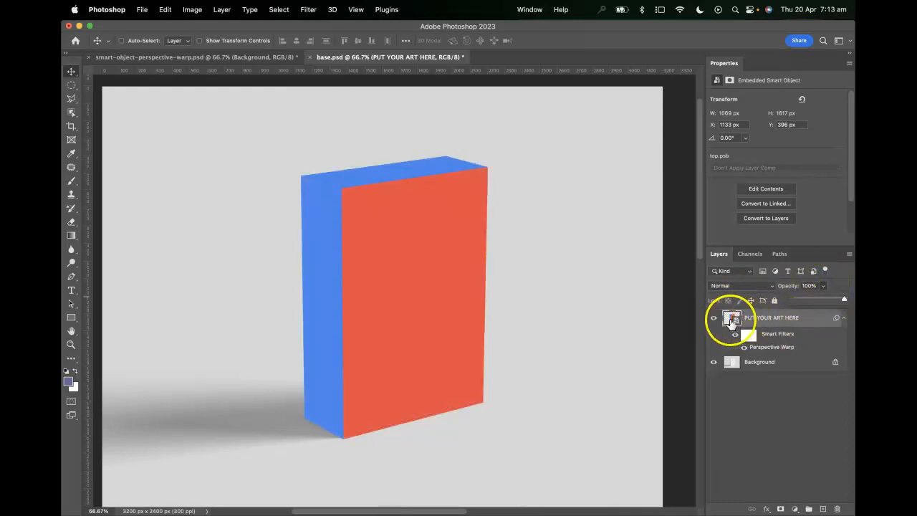
click(742, 286)
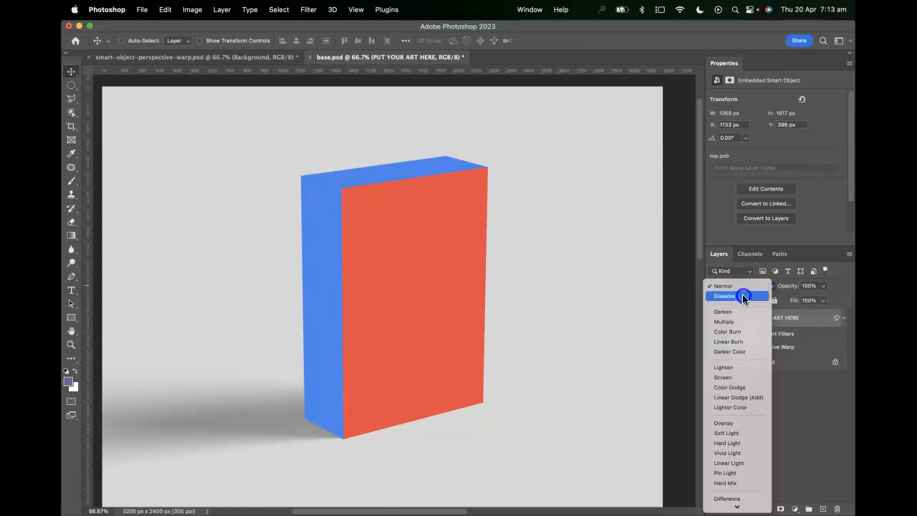
click(738, 321)
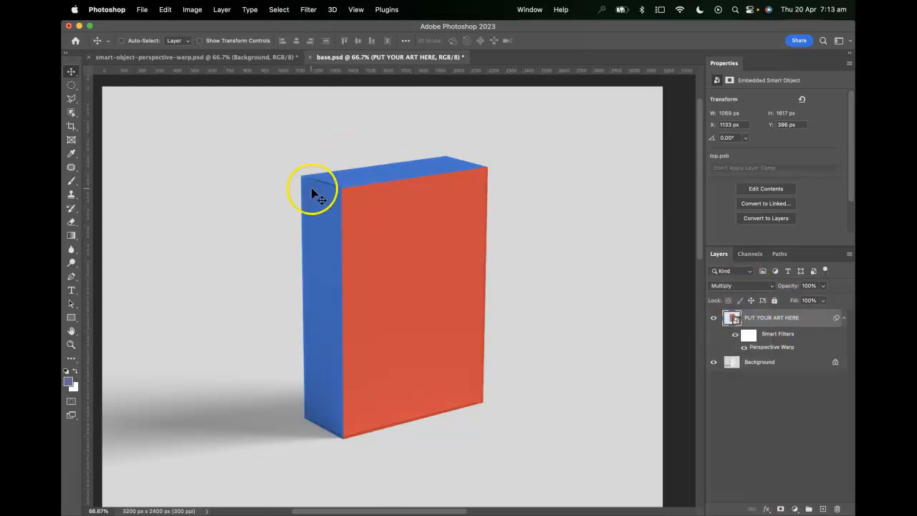
Check the blended box edges up close and open the contents of the PUT YOUR ART HERE smart object.
key(super+plus)
key(super+plus)
drag(291, 176, 339, 328)
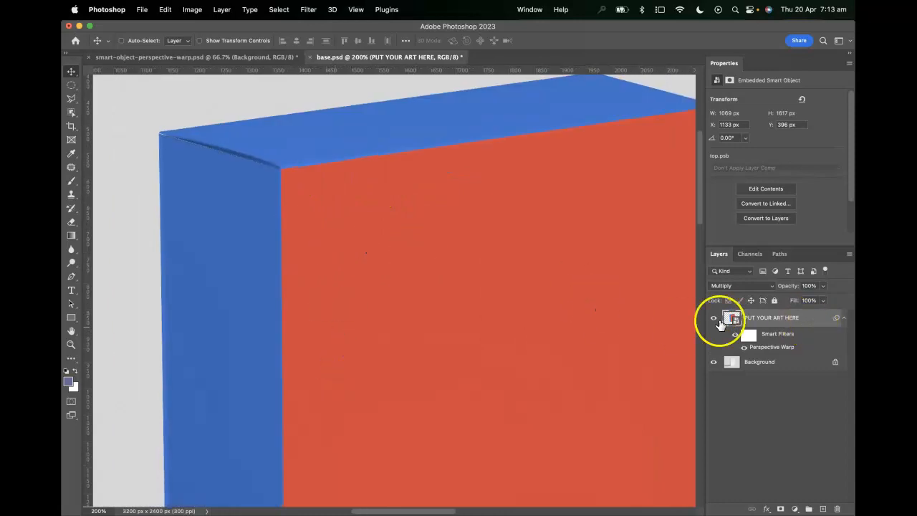
drag(537, 332, 537, 288)
key(super+minus)
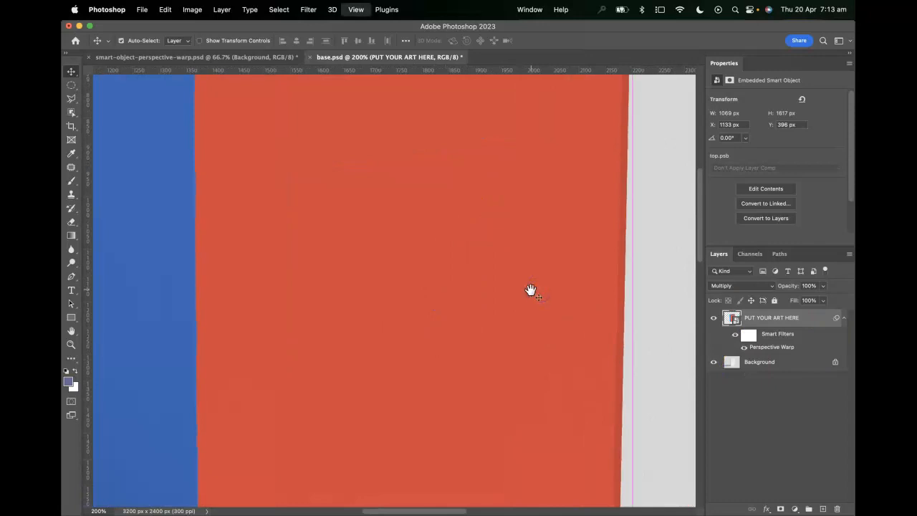
drag(433, 314, 465, 306)
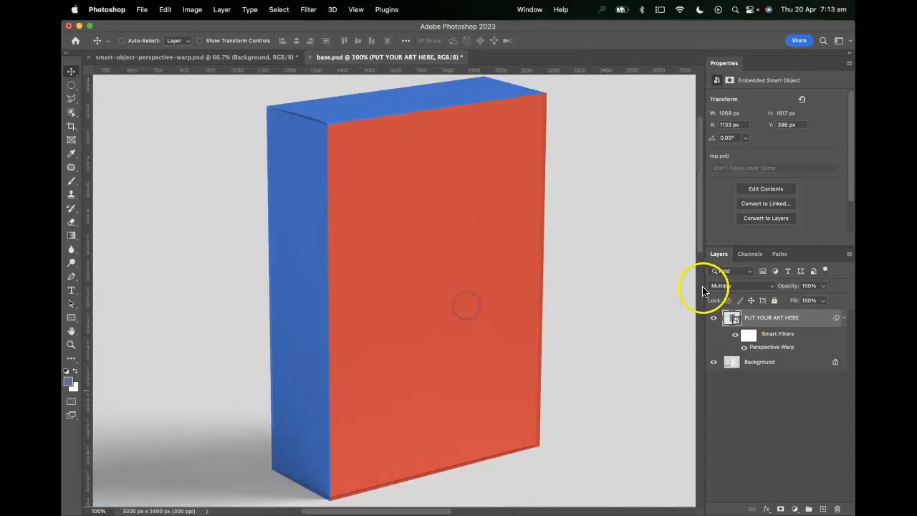
double_click(734, 320)
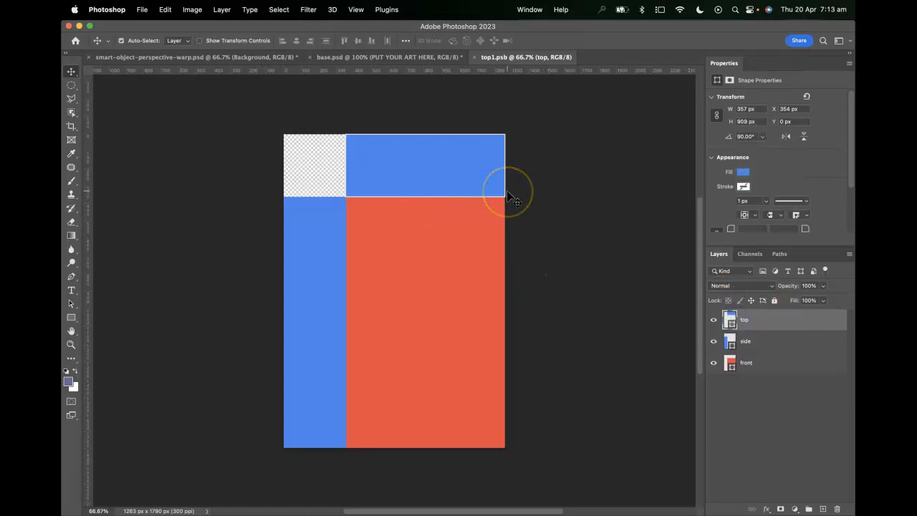
Examine the seams where the top, side and front shapes meet around the transparent corner.
key(super+equal)
key(super+equal)
drag(408, 150, 406, 366)
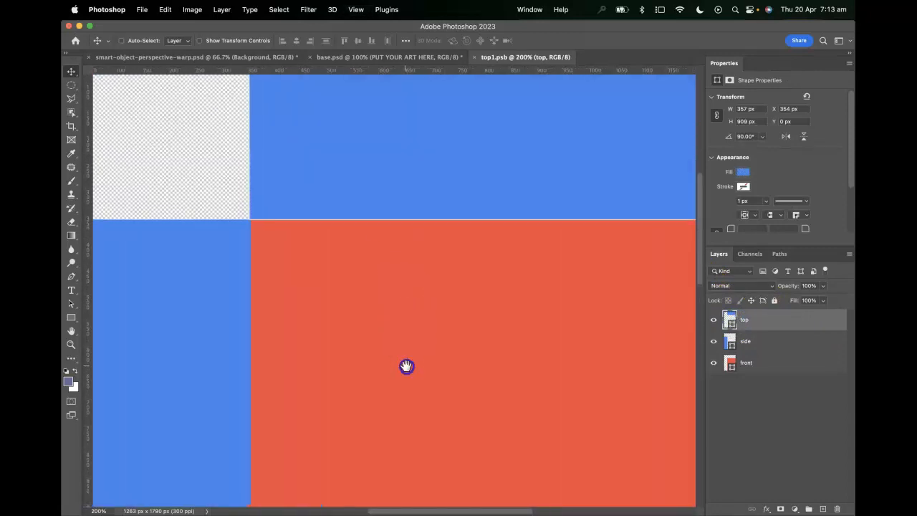
drag(399, 276, 466, 248)
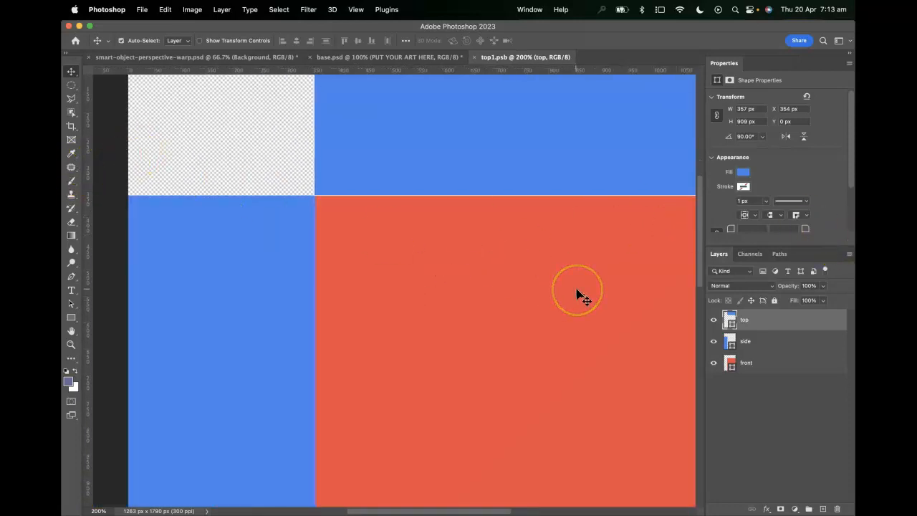
key(super+minus)
key(super+minus)
click(436, 273)
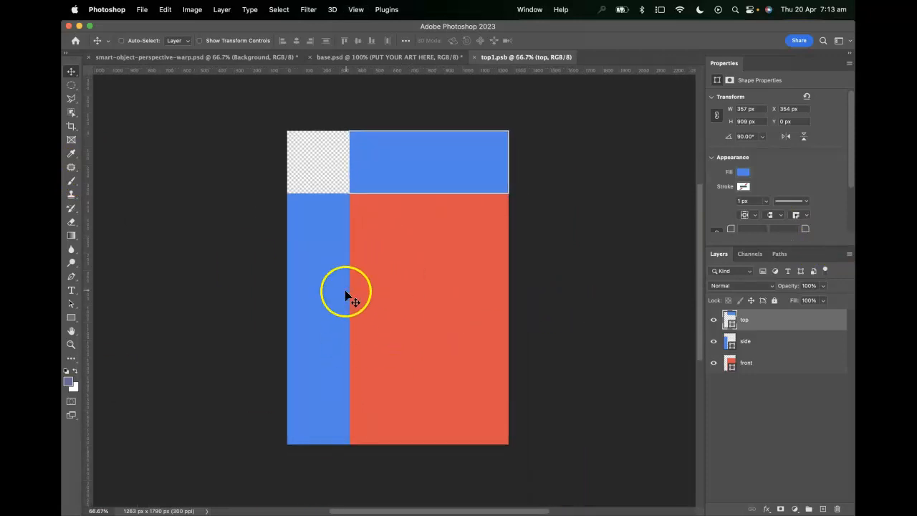
Open background.png from the assets folder and bring its artwork into top1.psb above the face shapes.
click(143, 10)
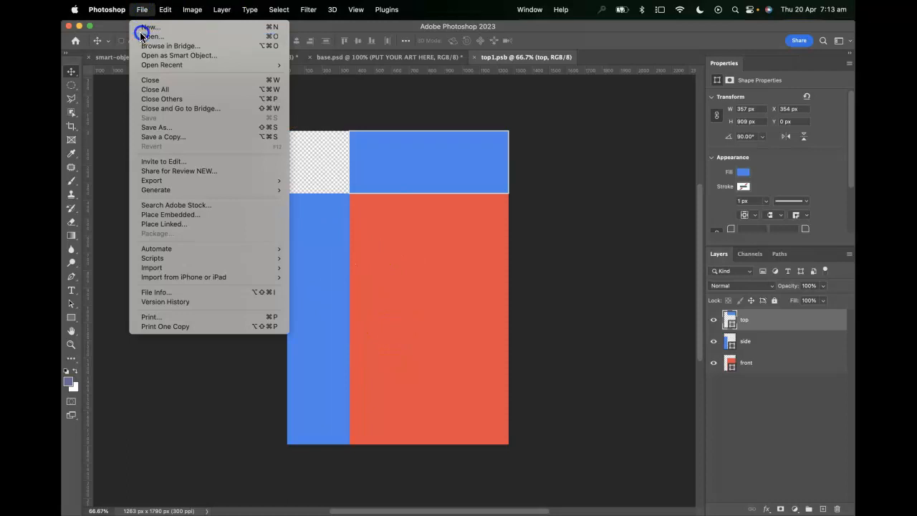
click(136, 30)
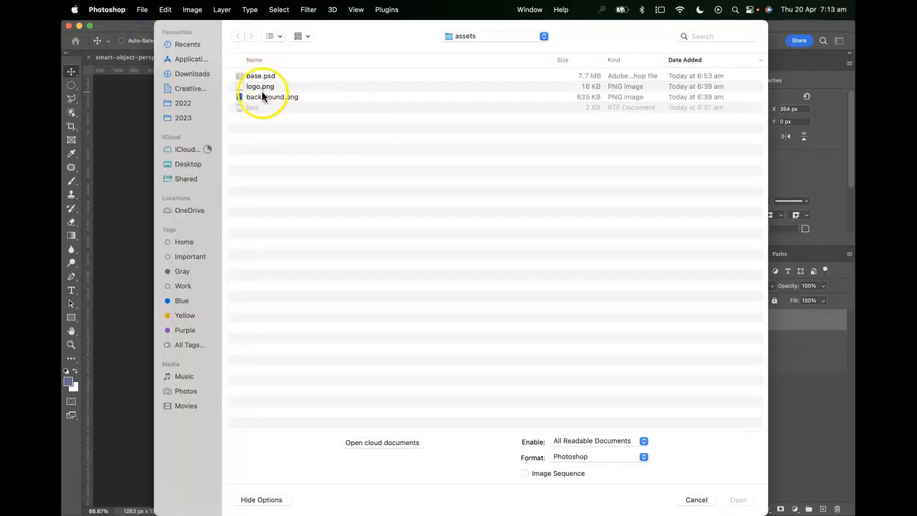
click(261, 97)
click(742, 500)
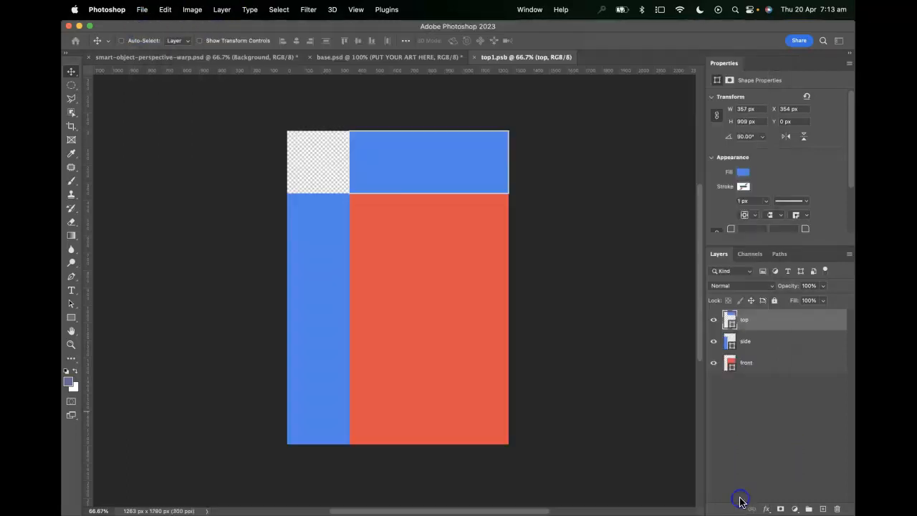
drag(440, 120, 470, 59)
drag(380, 294, 412, 291)
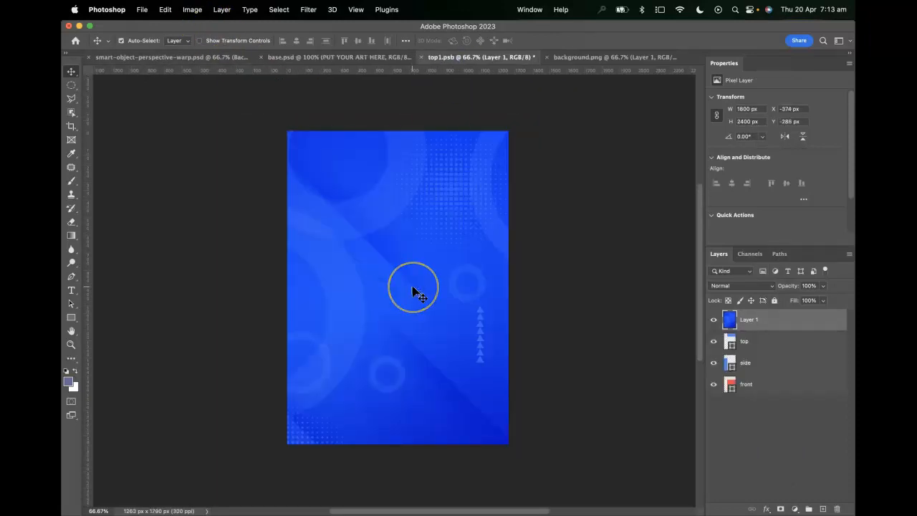
Scale the background artwork to about 76.5% and centre it so it covers the whole canvas.
key(super+t)
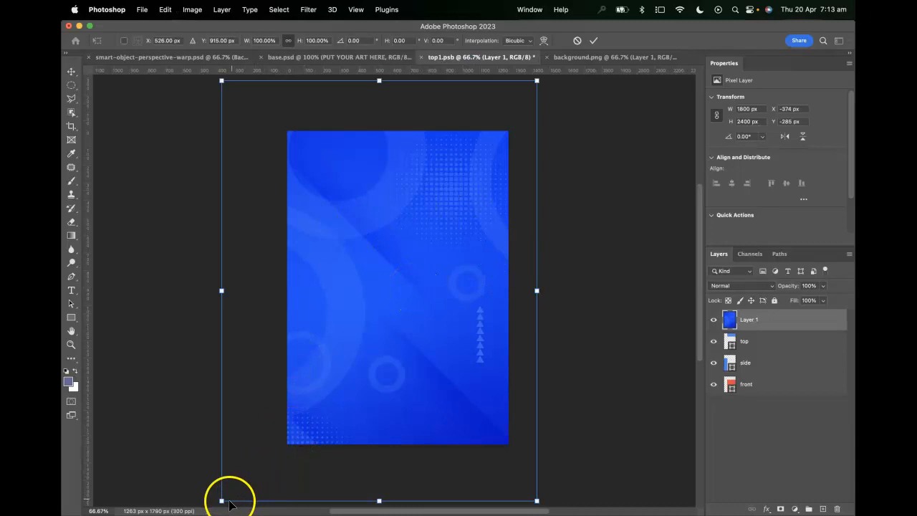
drag(222, 501, 261, 449)
drag(261, 81, 283, 109)
drag(536, 111, 519, 125)
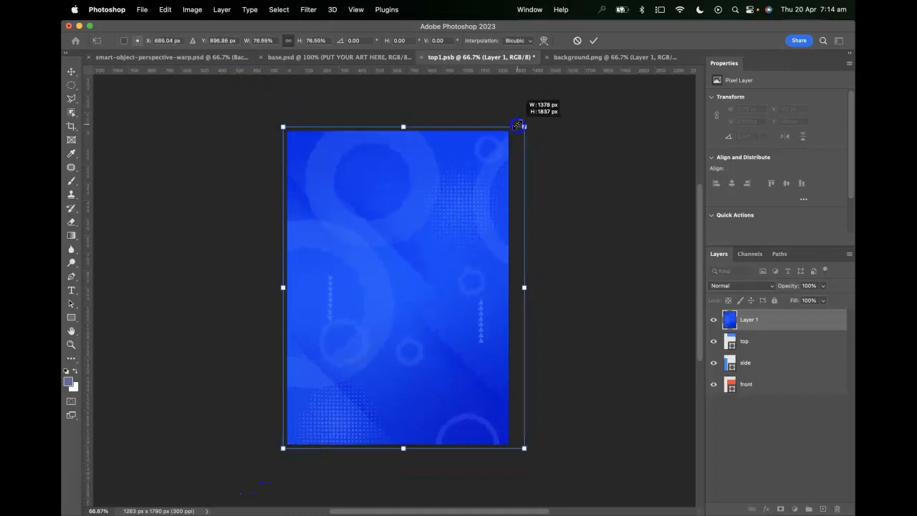
drag(435, 216, 428, 217)
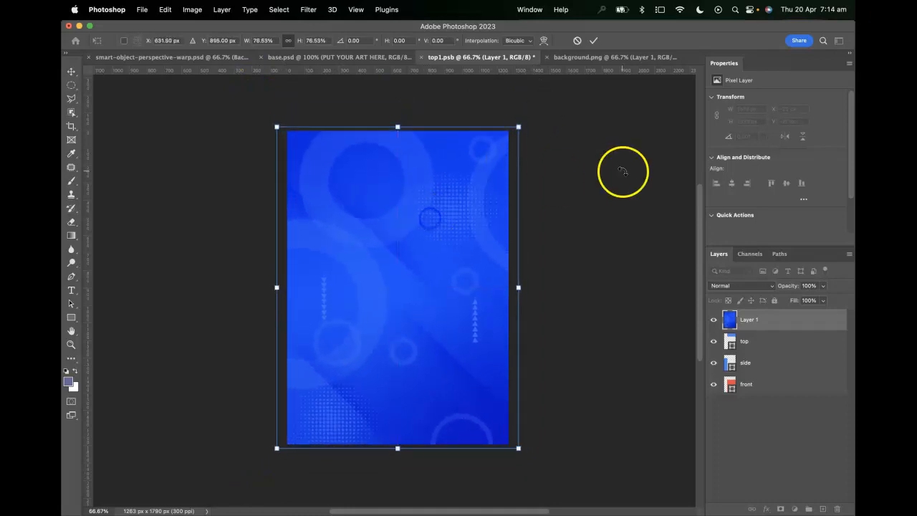
key(Return)
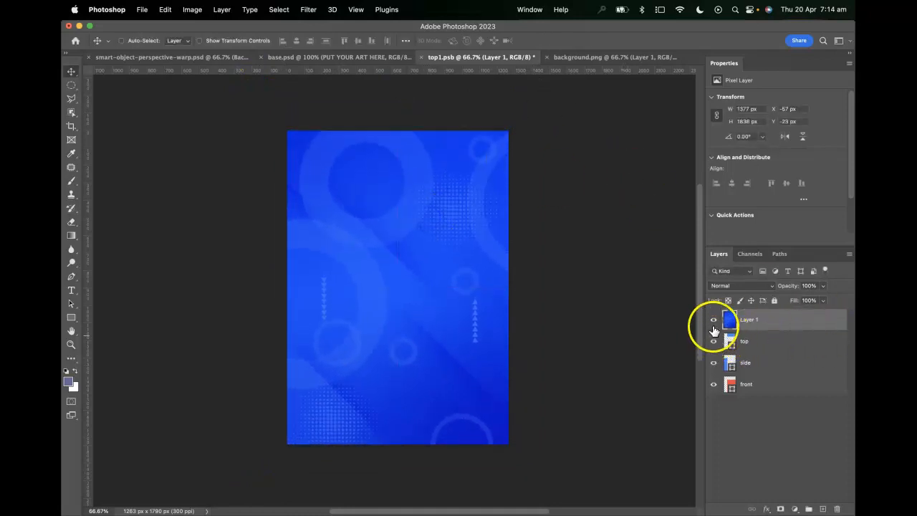
With the background artwork temporarily hidden, place guides along the side–front and top–front boundaries.
click(714, 320)
drag(89, 219, 350, 176)
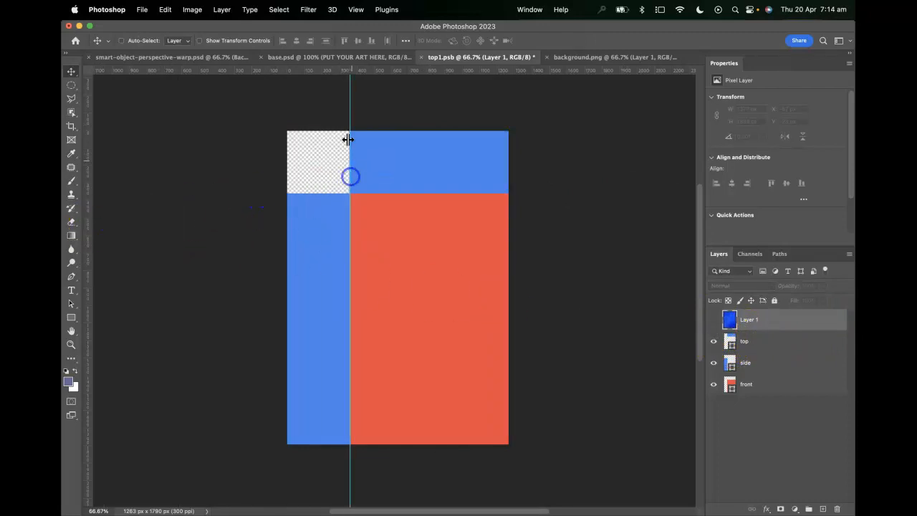
drag(312, 71, 258, 193)
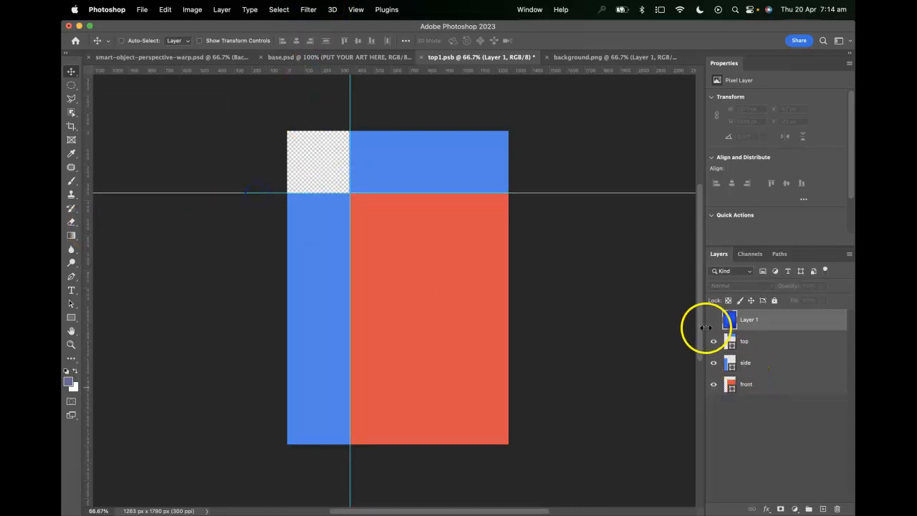
click(714, 320)
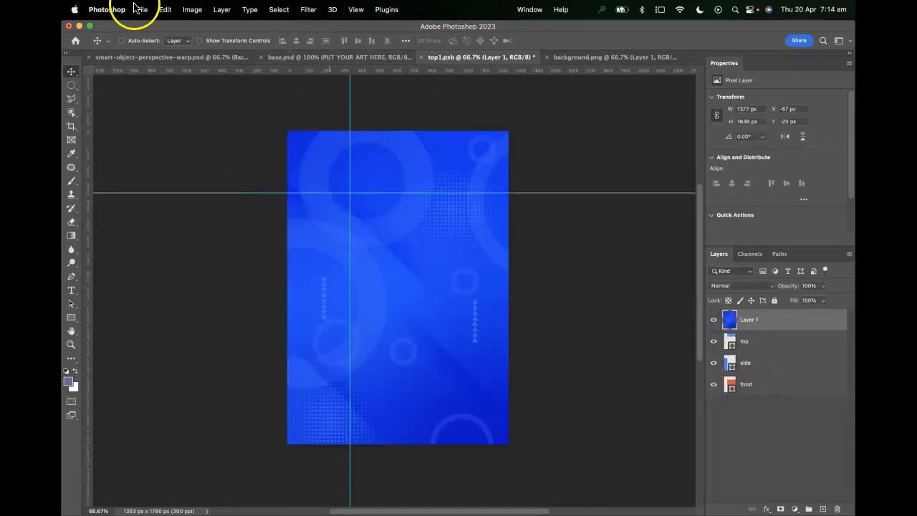
Open logo.png from the assets folder and bring the logo into top1.psb over the front face area.
key(super+o)
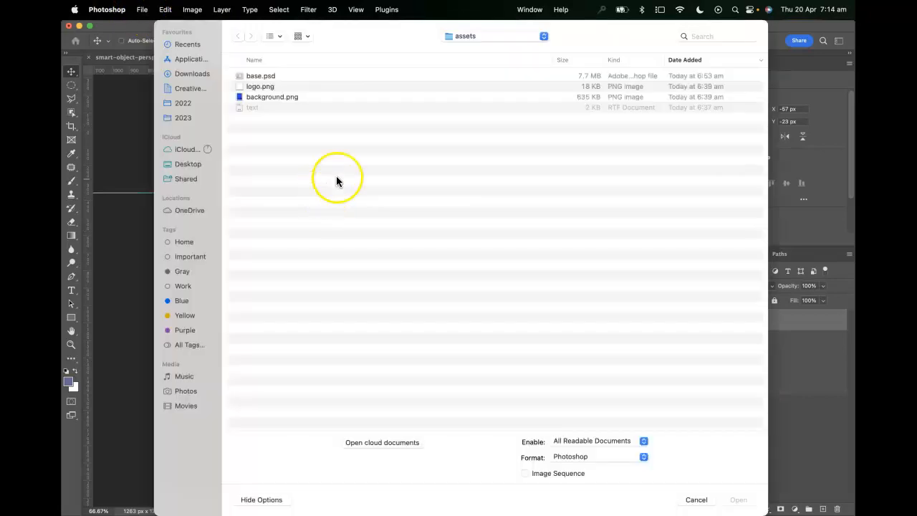
click(258, 86)
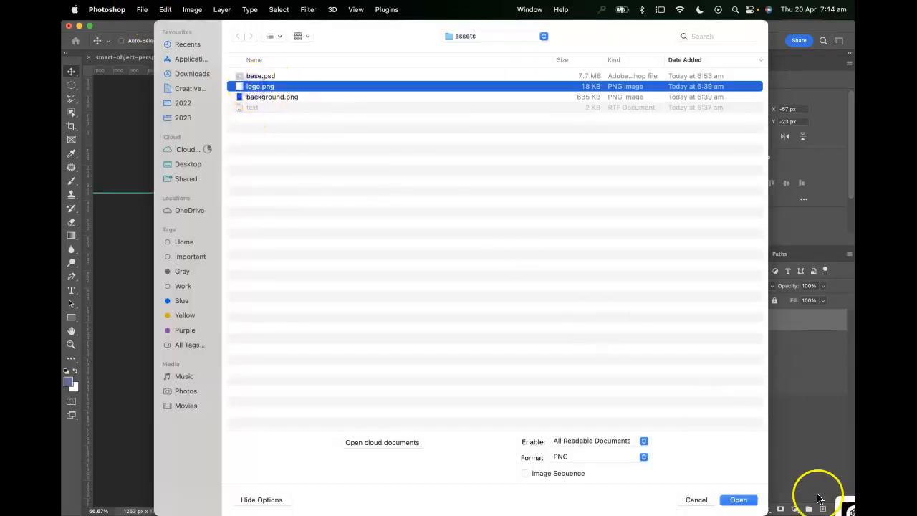
click(740, 500)
drag(412, 295, 394, 60)
drag(400, 249, 444, 307)
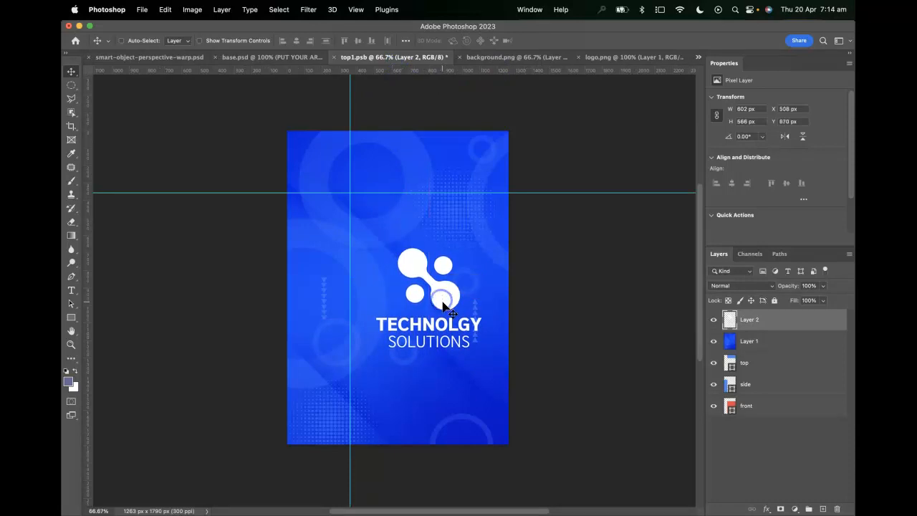
Scale the logo down to about 549 px wide and centre it on the front face area.
key(cmd+t)
drag(481, 346, 478, 340)
drag(450, 307, 449, 305)
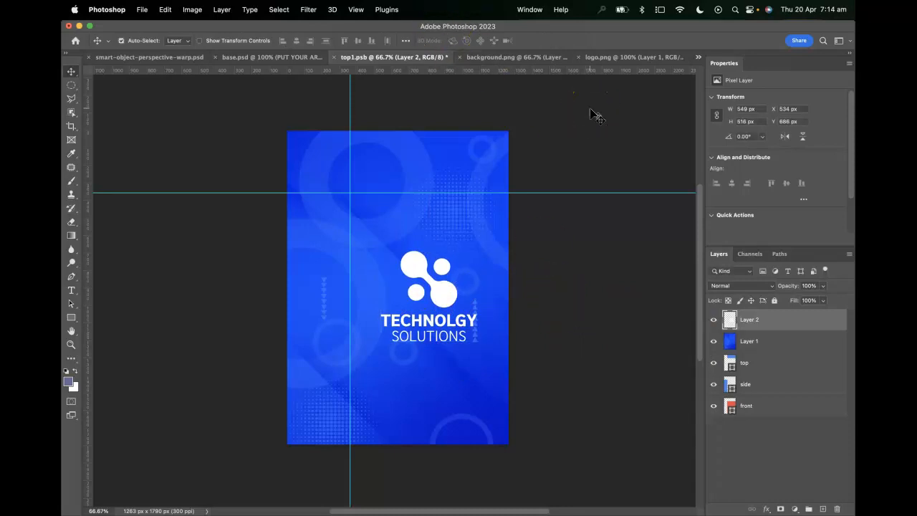
Save and close the smart object's contents, close logo.png and background.png, and return to the whole box in base.psd.
key(super+s)
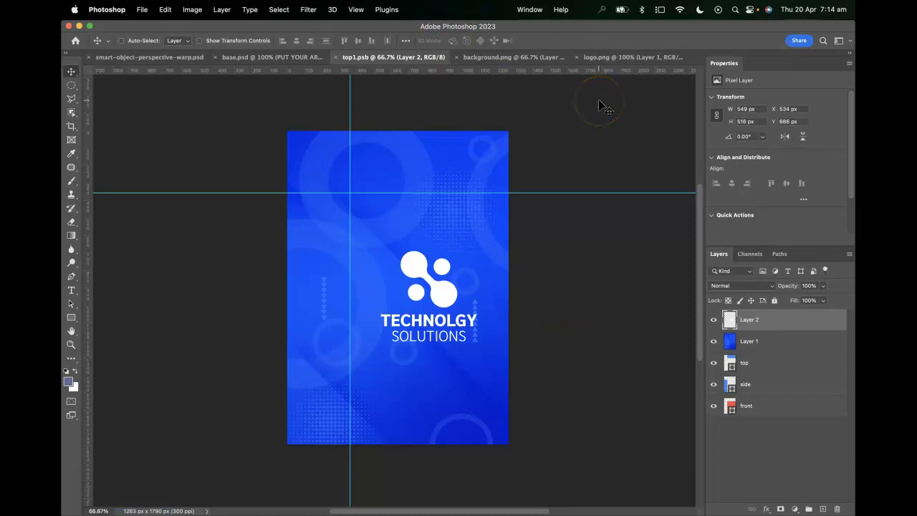
key(super+w)
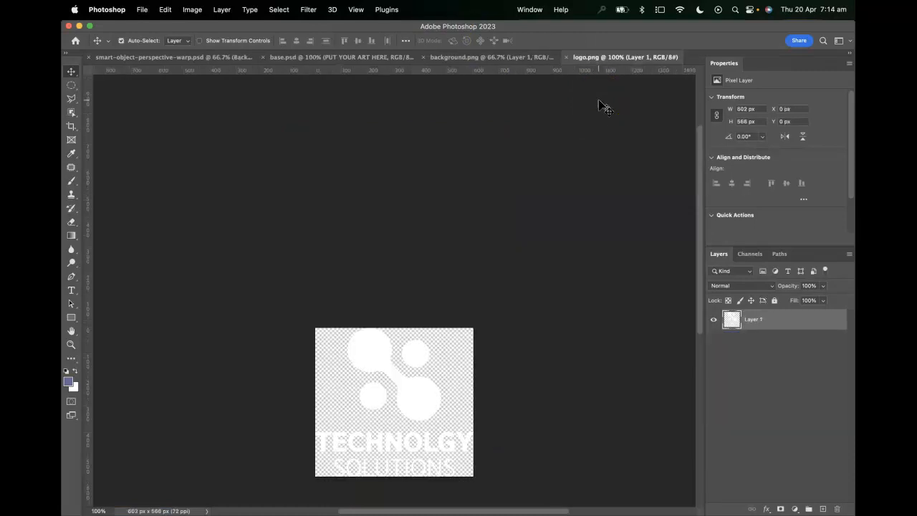
key(super+w)
key(super+w)
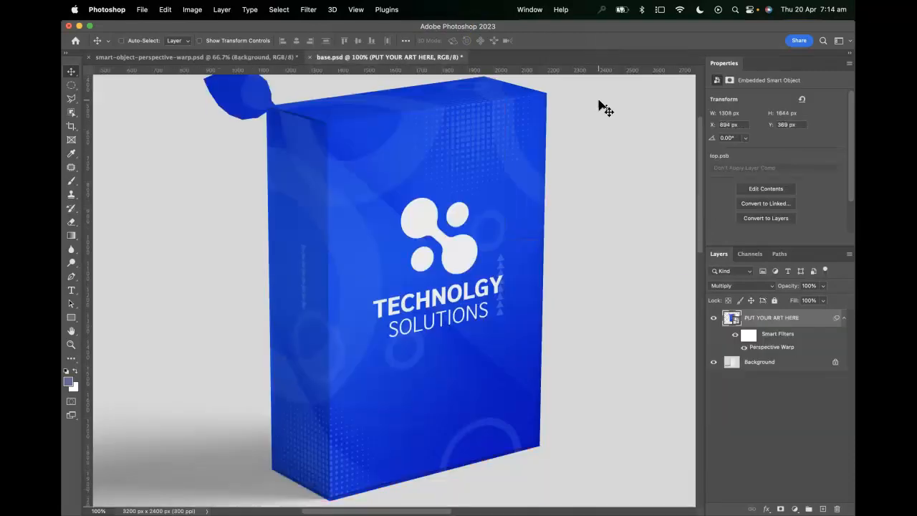
key(super+minus)
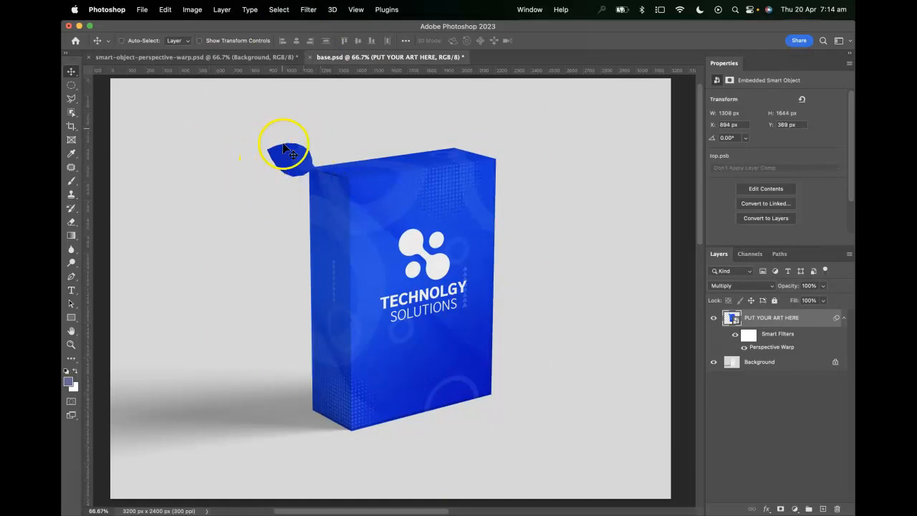
Reopen the smart object's contents and toggle the two artwork layers to examine the transparent corner beneath them.
double_click(733, 321)
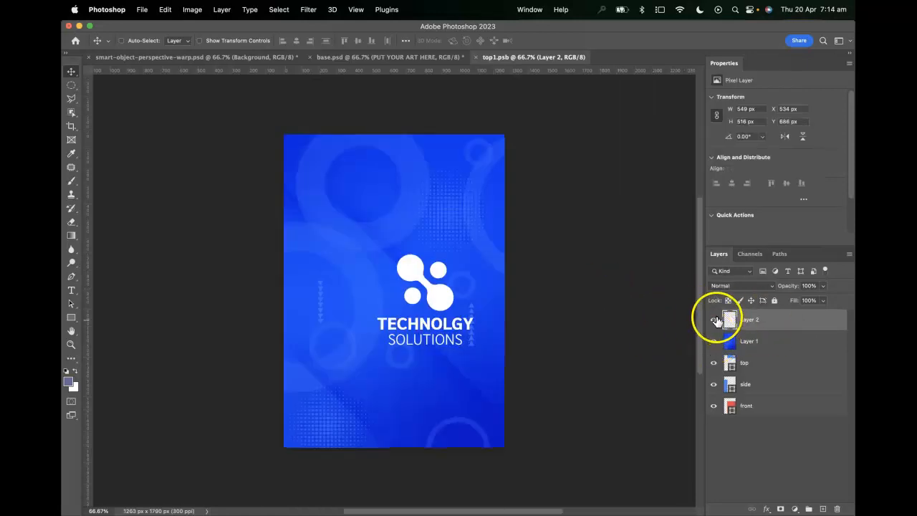
click(715, 343)
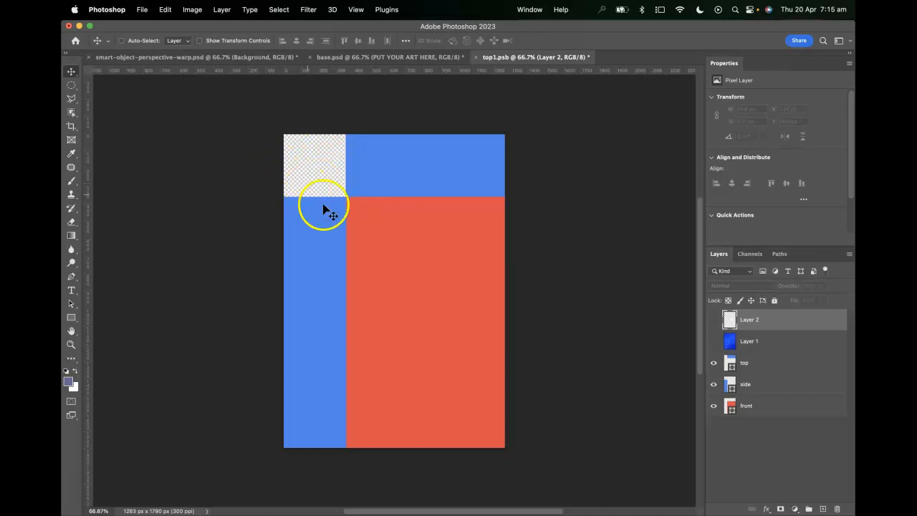
click(716, 321)
Group the logo layer (Layer 2) and background layer (Layer 1), naming the group "artwork".
click(762, 325)
shift+click(757, 345)
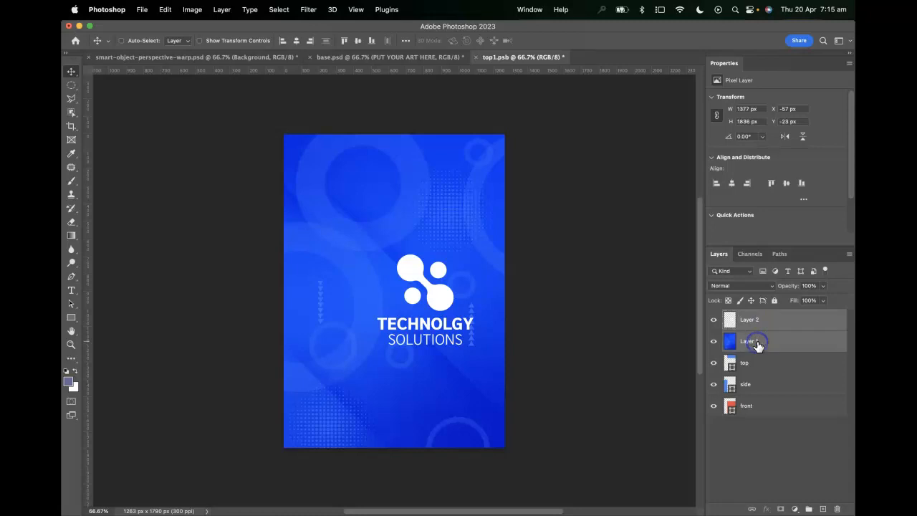
key(super+g)
click(758, 325)
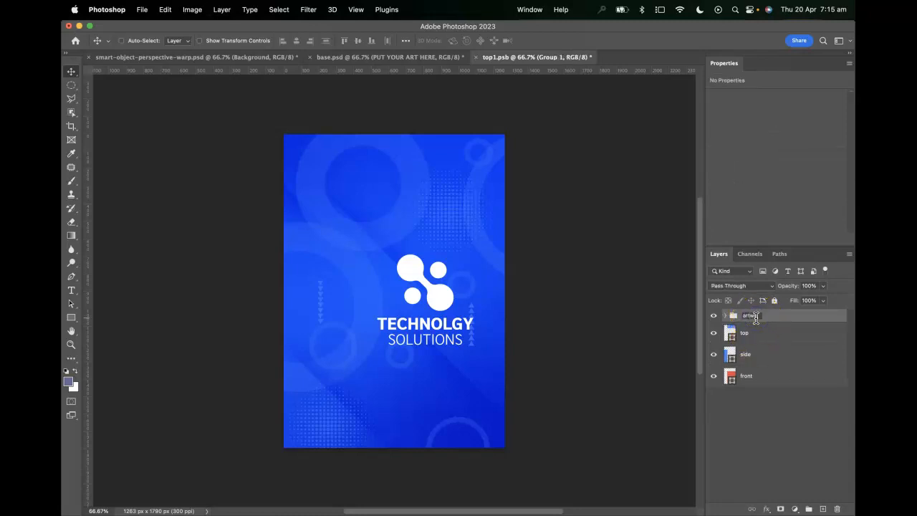
Group the top, side and front shape layers and name the group "guides".
click(758, 335)
click(760, 336)
shift+click(757, 381)
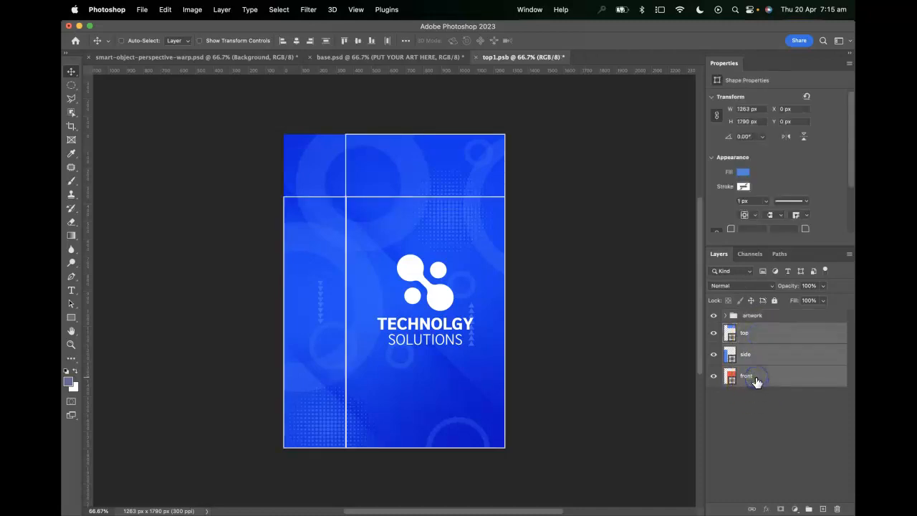
key(super+g)
click(753, 330)
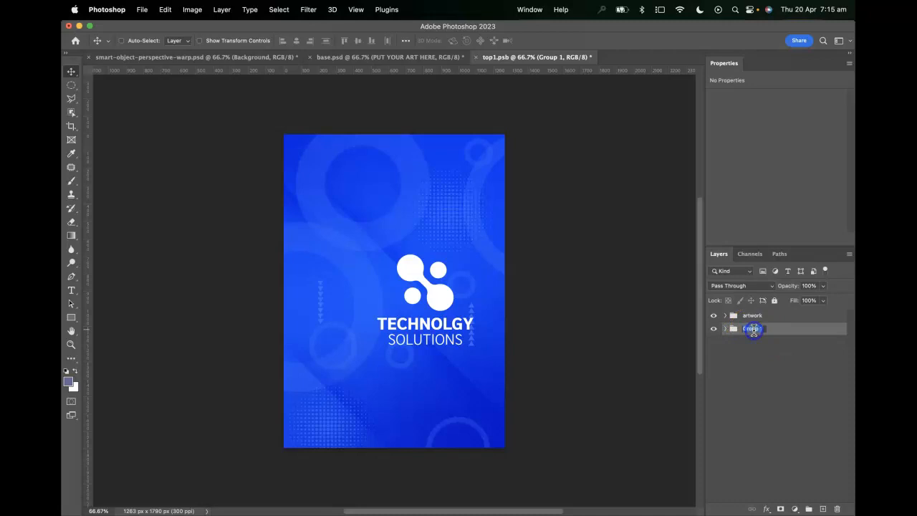
text(guides)
click(778, 322)
Load the combined outlines of the top, side and front shapes in the guides group as one selection.
click(753, 317)
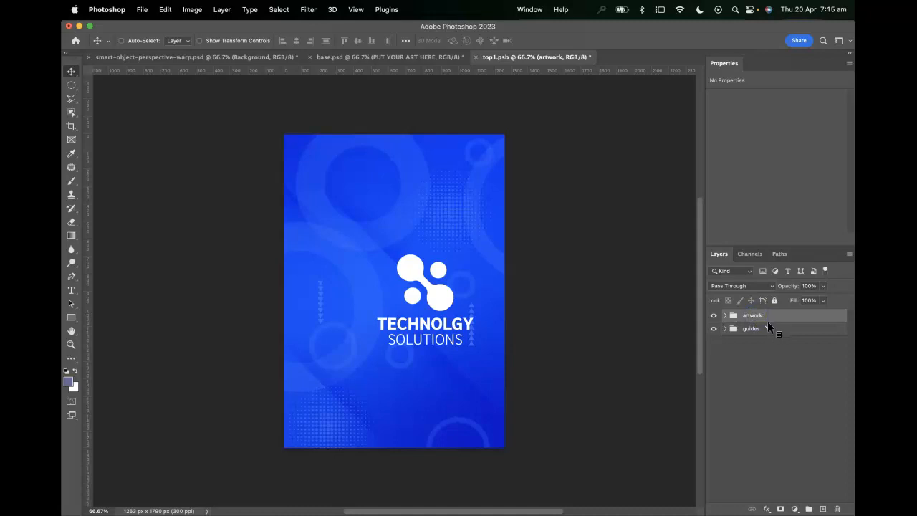
click(760, 348)
click(726, 316)
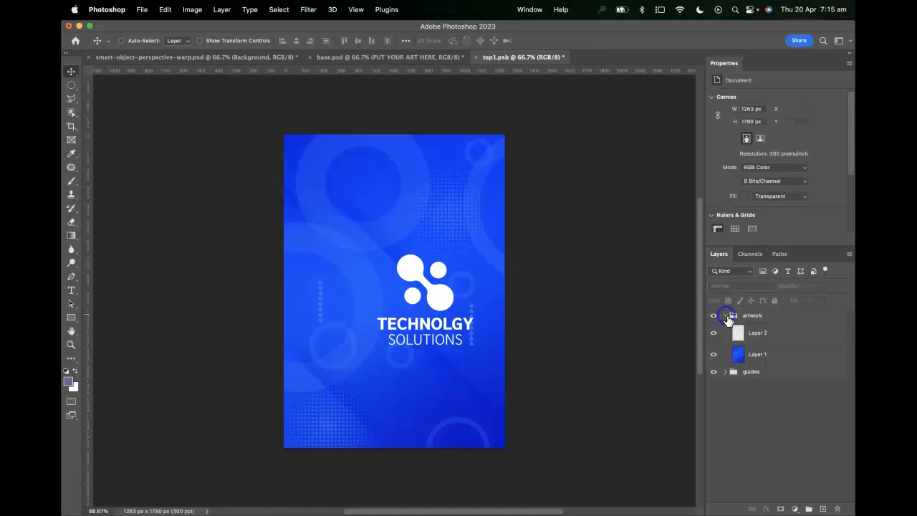
click(726, 316)
click(725, 329)
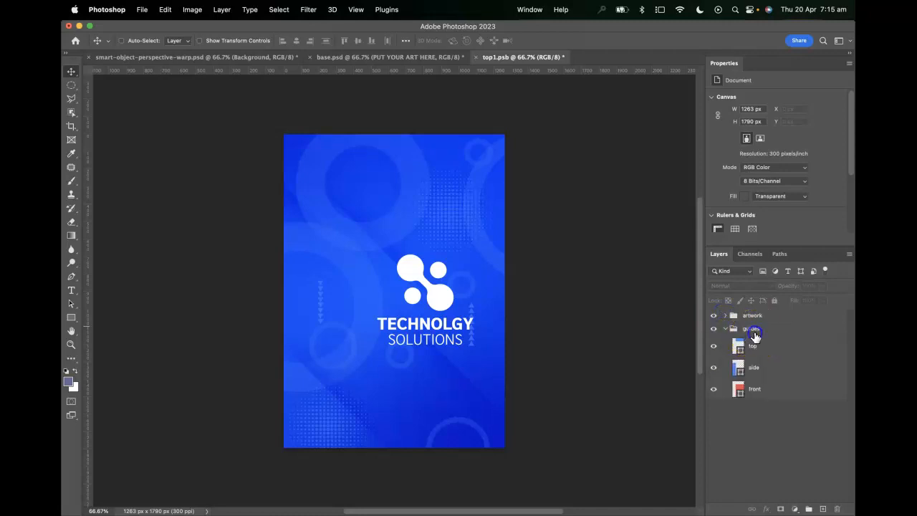
click(749, 329)
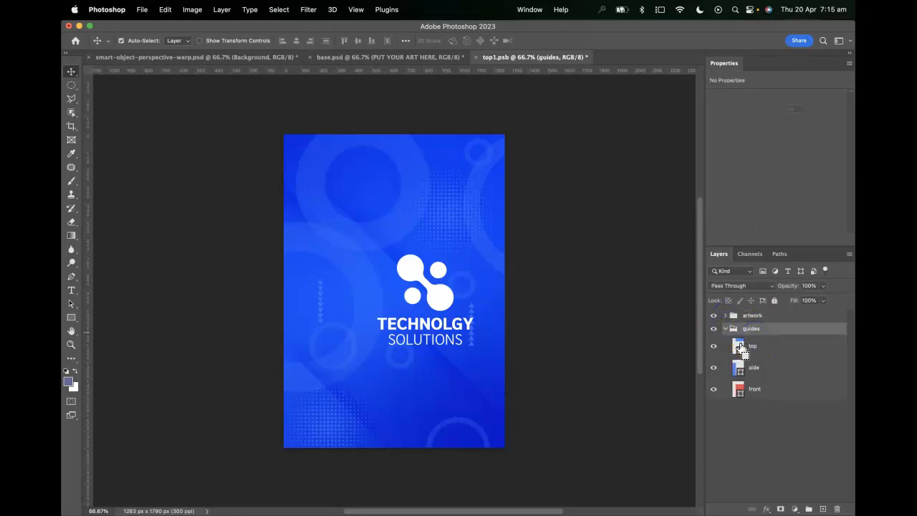
shift+super+click(739, 367)
shift+super+click(739, 389)
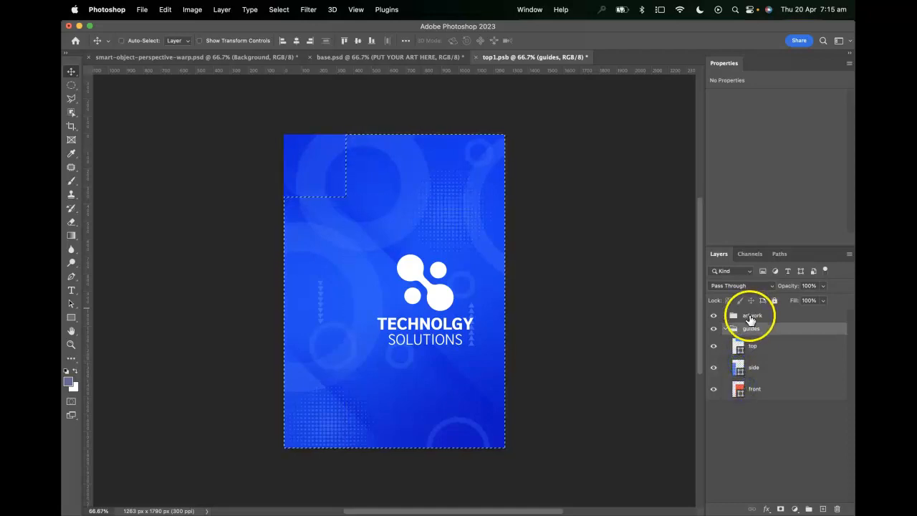
Add a layer mask to the artwork group from the selection and collapse the guides group.
click(751, 319)
click(782, 508)
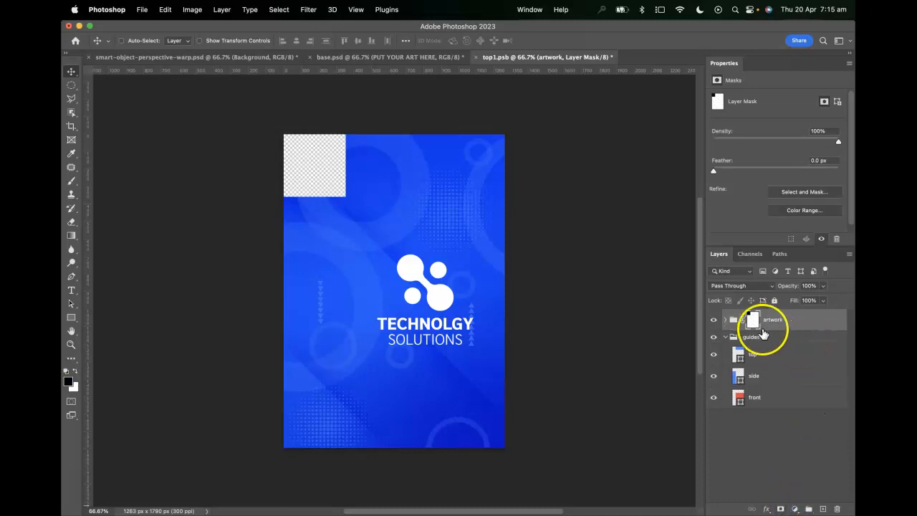
click(726, 337)
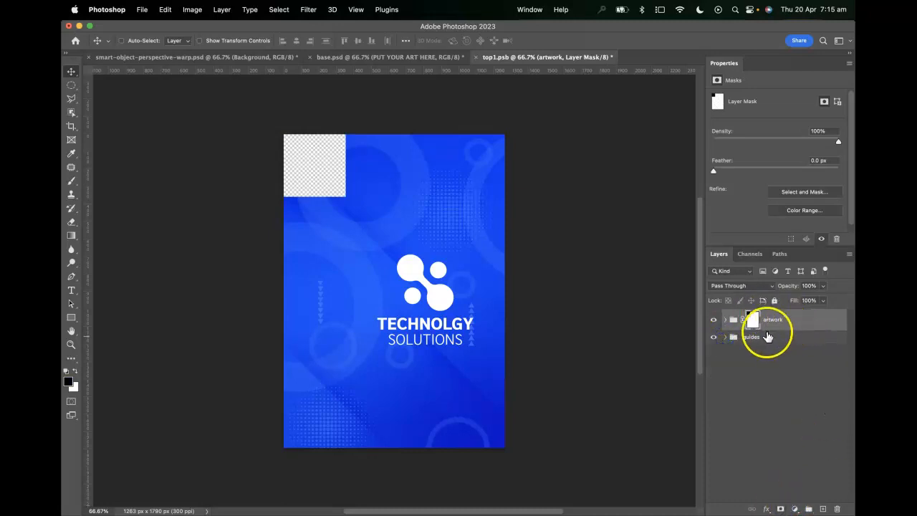
Check the mockup in base.psd, return to top1.psb, and save and close it to update the box.
click(328, 59)
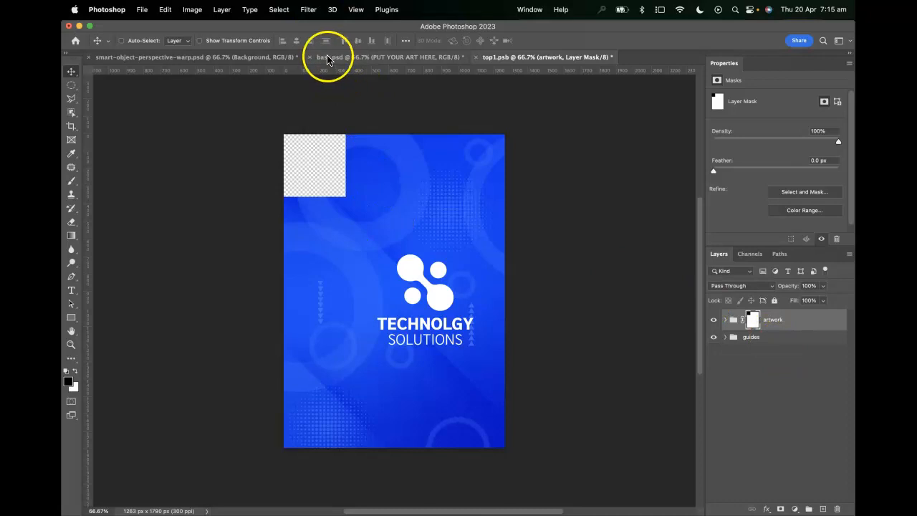
click(329, 58)
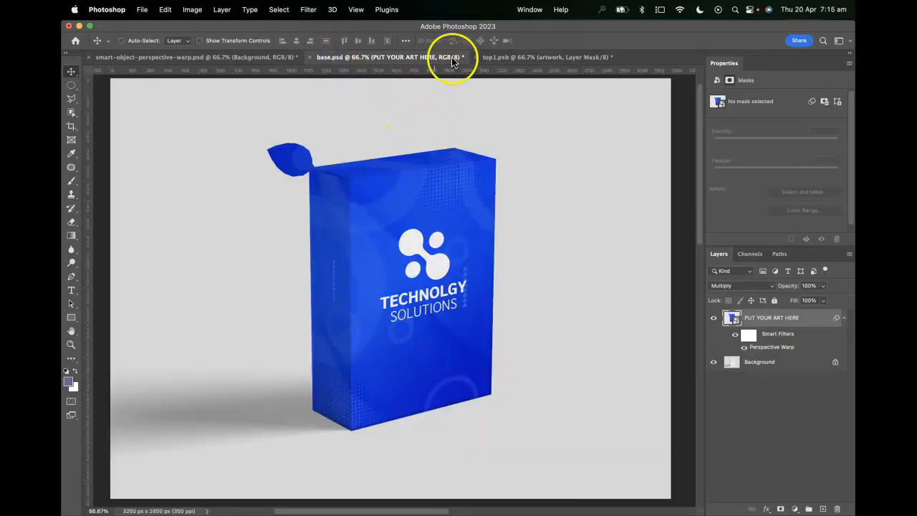
click(500, 59)
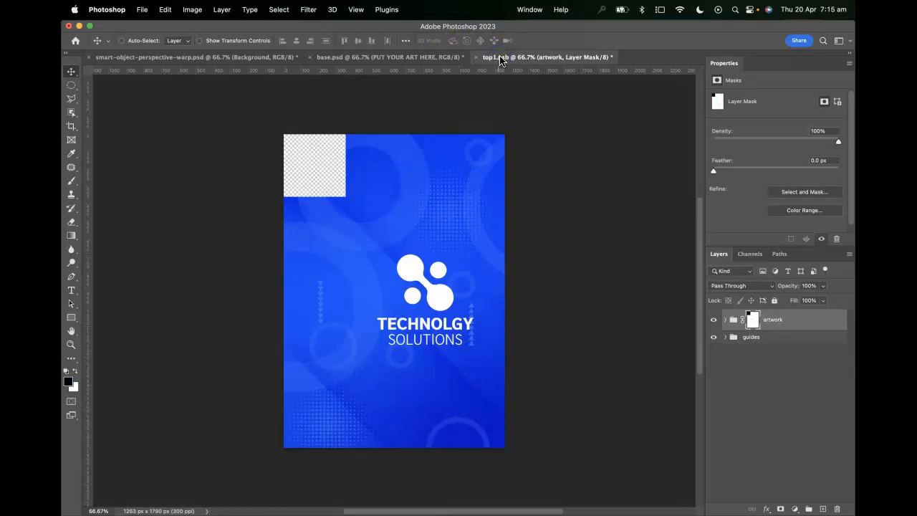
click(484, 62)
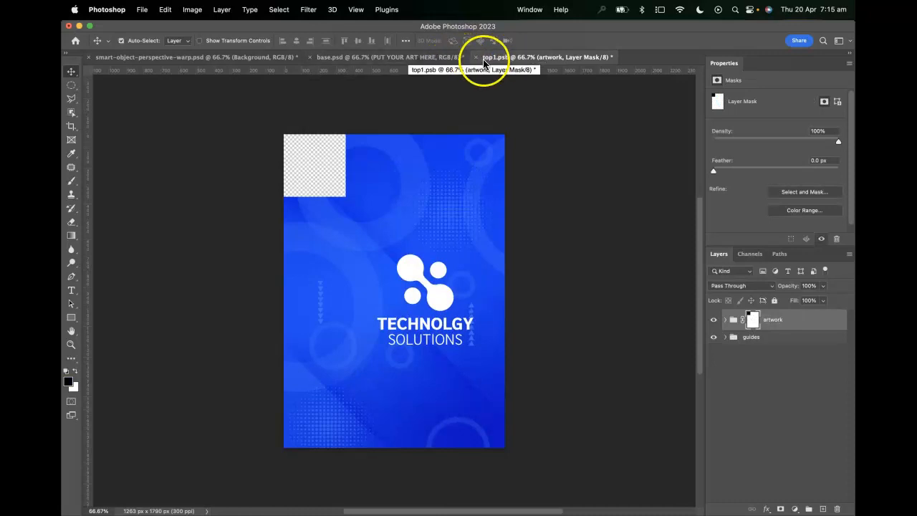
click(476, 60)
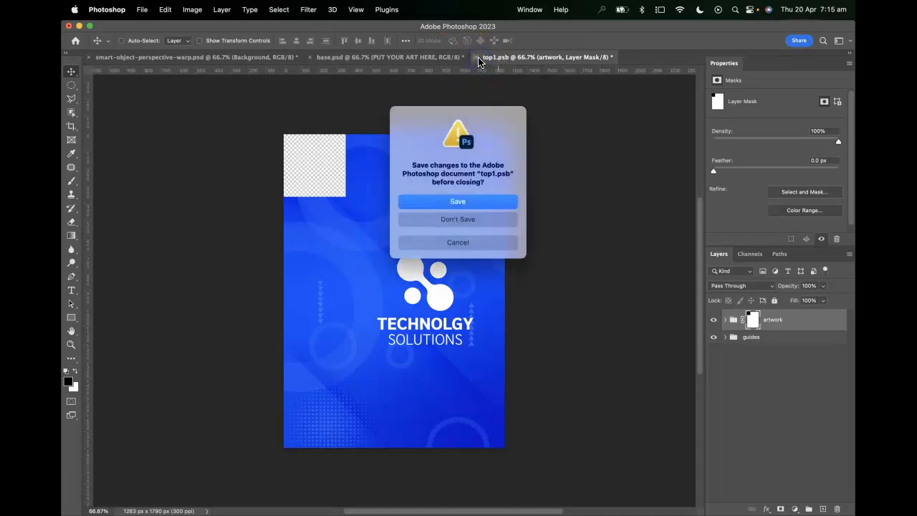
click(468, 202)
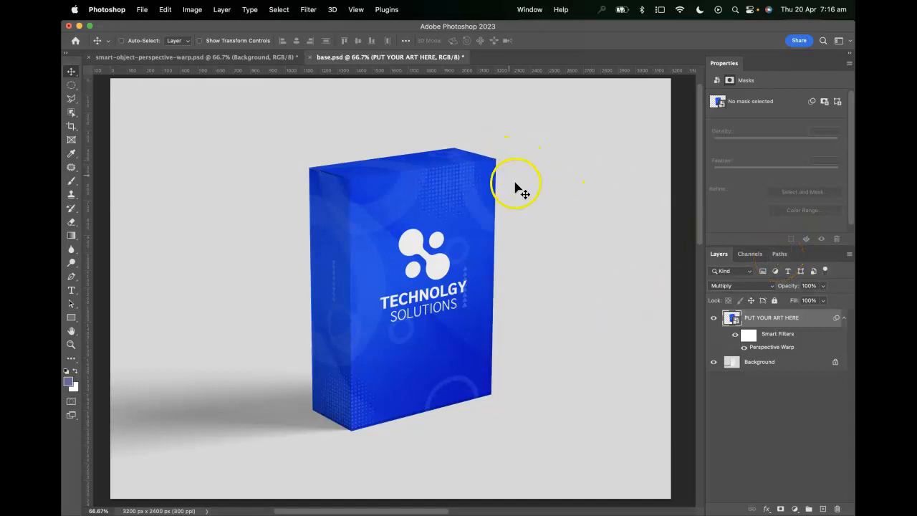
Examine the far upper corner of the box at 300% for artwork overhanging its rounded edges.
drag(559, 214, 448, 254)
key(super+plus)
key(super+plus)
key(super+plus)
key(super+plus)
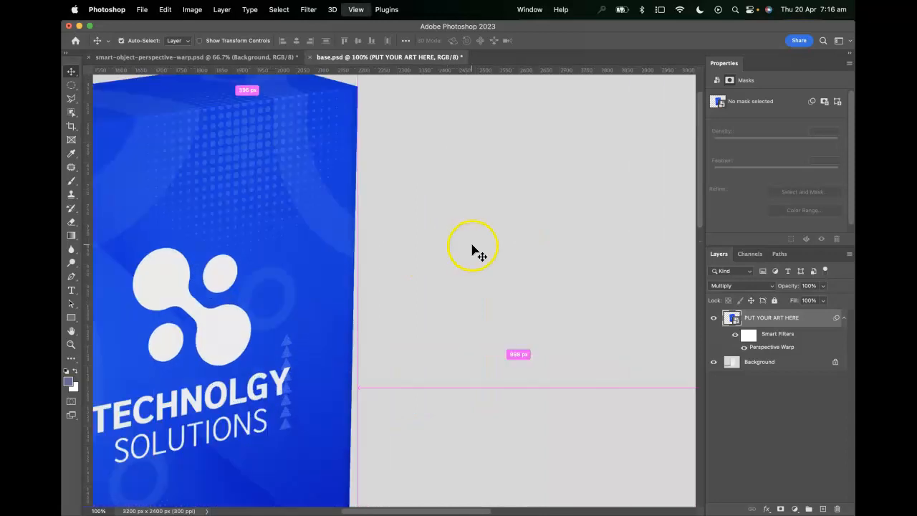
drag(379, 176, 530, 375)
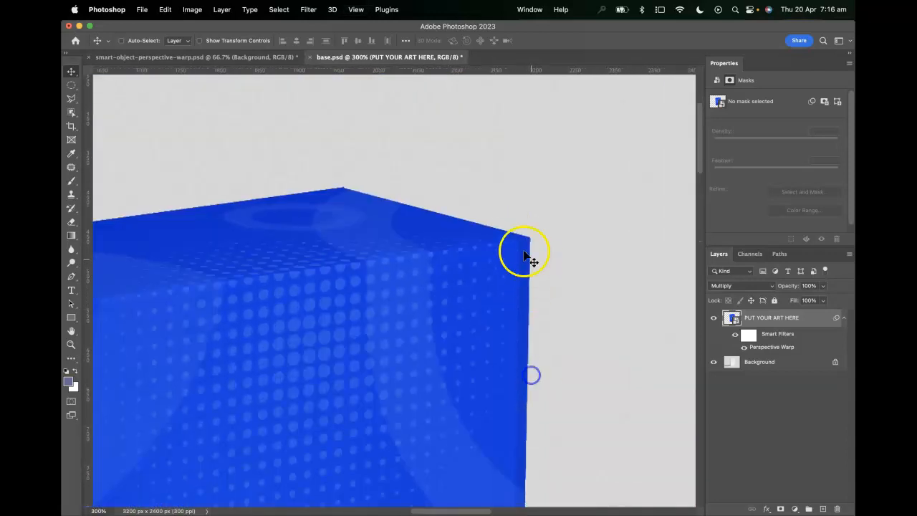
drag(372, 287, 475, 296)
Load the saved box outline path as a selection and use it to mask the PUT YOUR ART HERE layer.
click(781, 254)
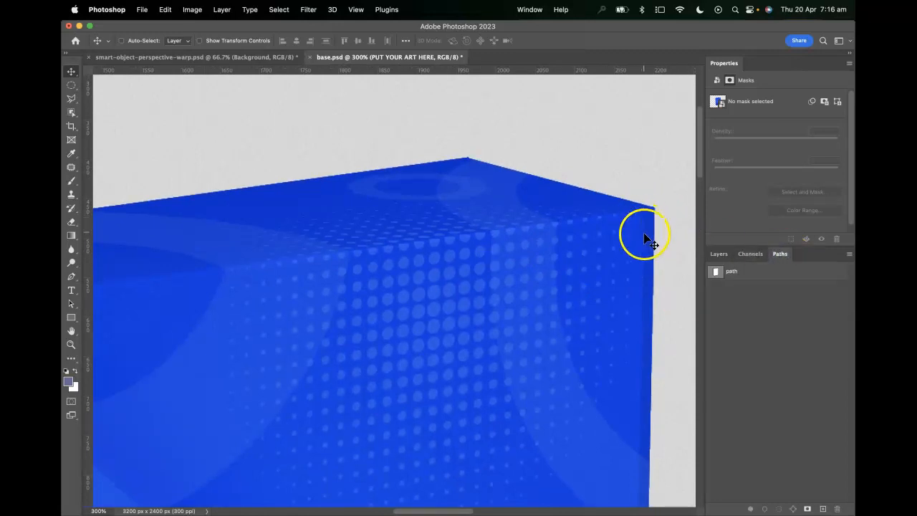
click(716, 271)
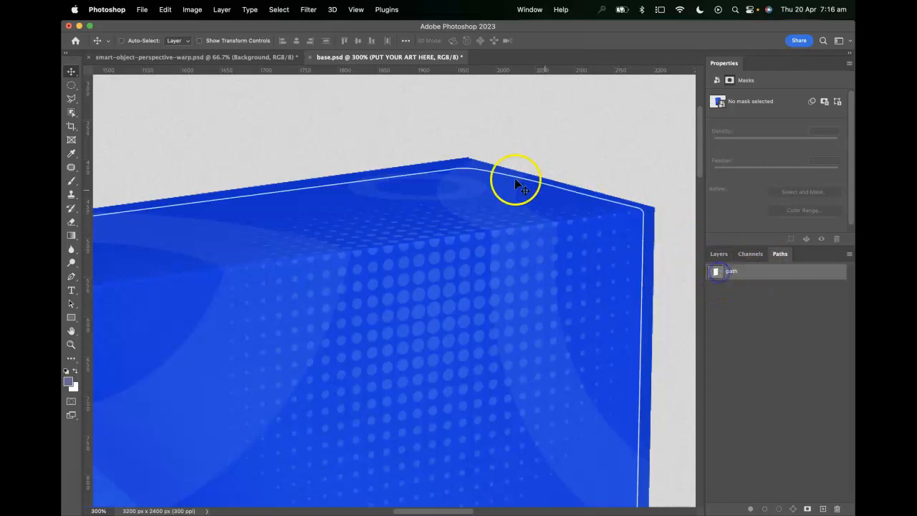
scroll(442, 189, down, 15)
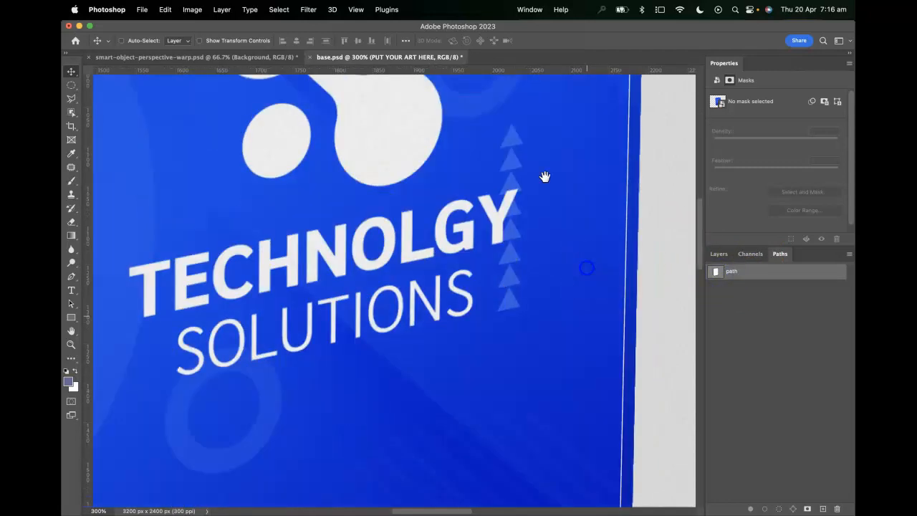
scroll(565, 209, up, 15)
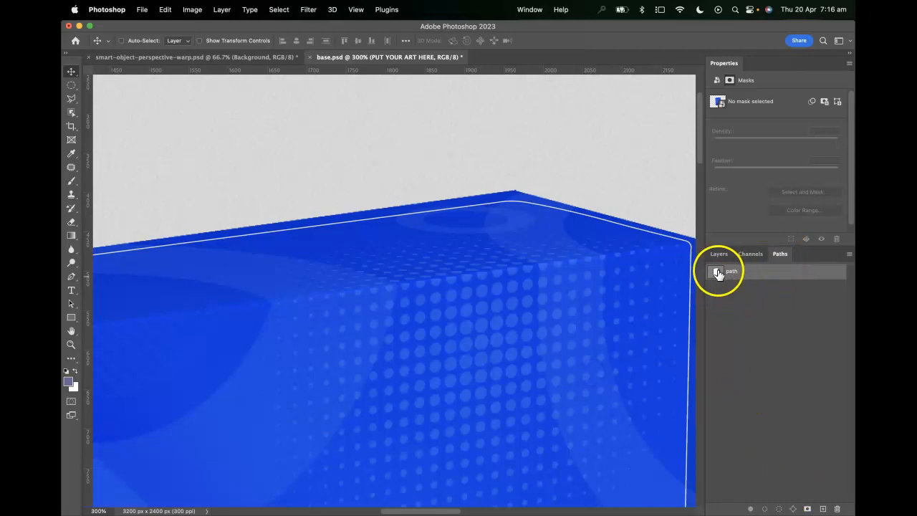
click(780, 509)
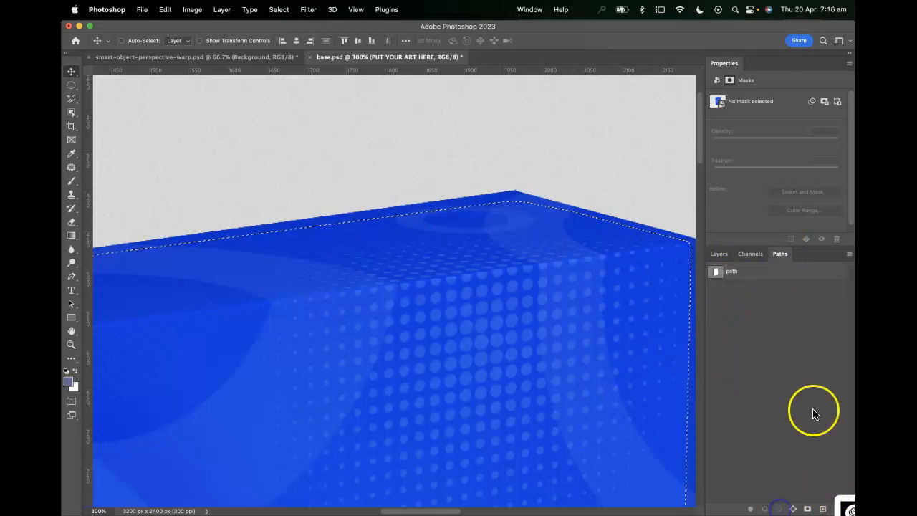
click(727, 256)
key(super+minus)
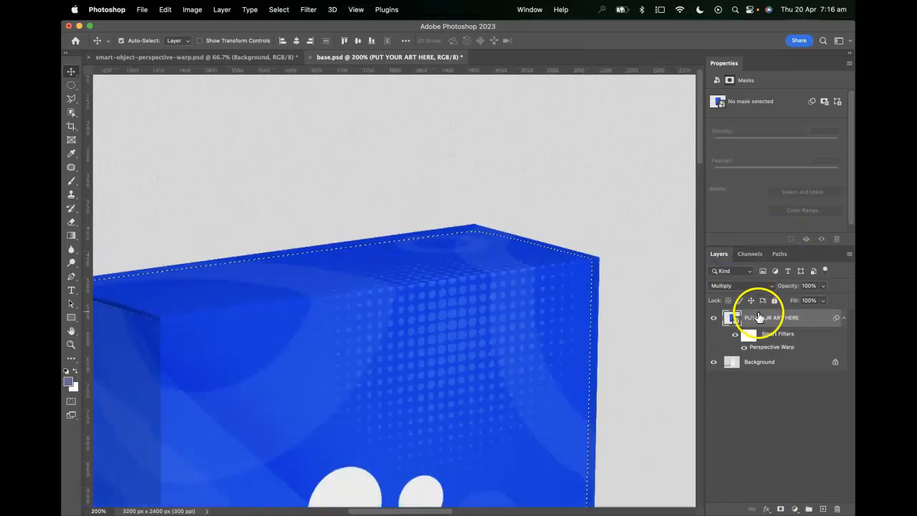
key(super+minus)
key(super+minus)
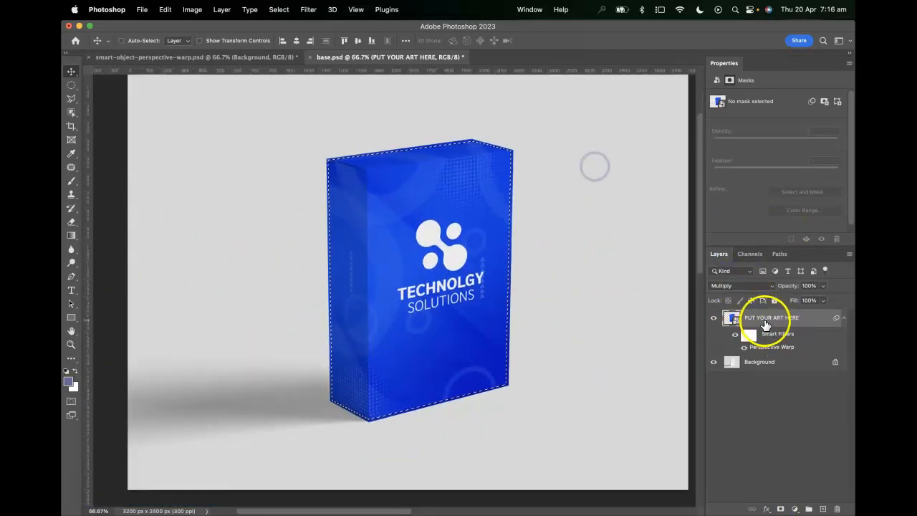
click(782, 509)
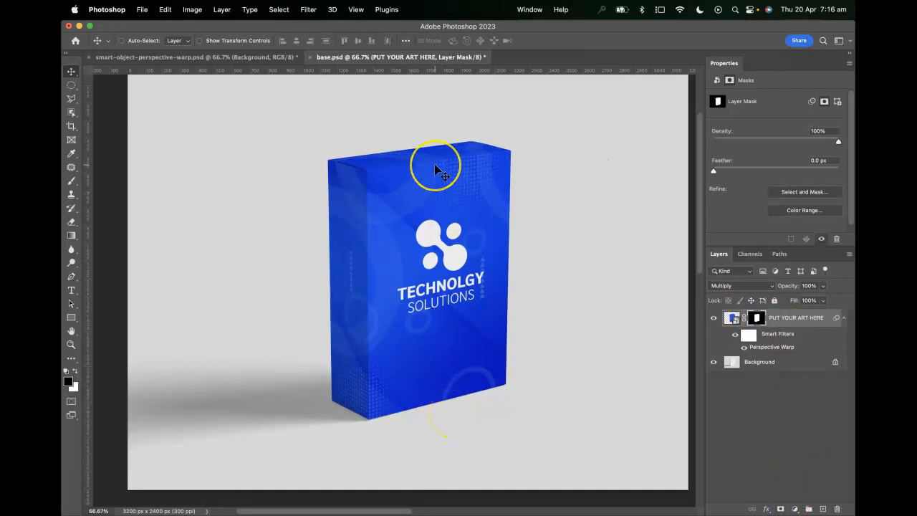
Examine the masked artwork along the box's lower edges and corners at 300%, then the whole box.
key(super+plus)
key(super+plus)
key(super+plus)
drag(461, 239, 412, 94)
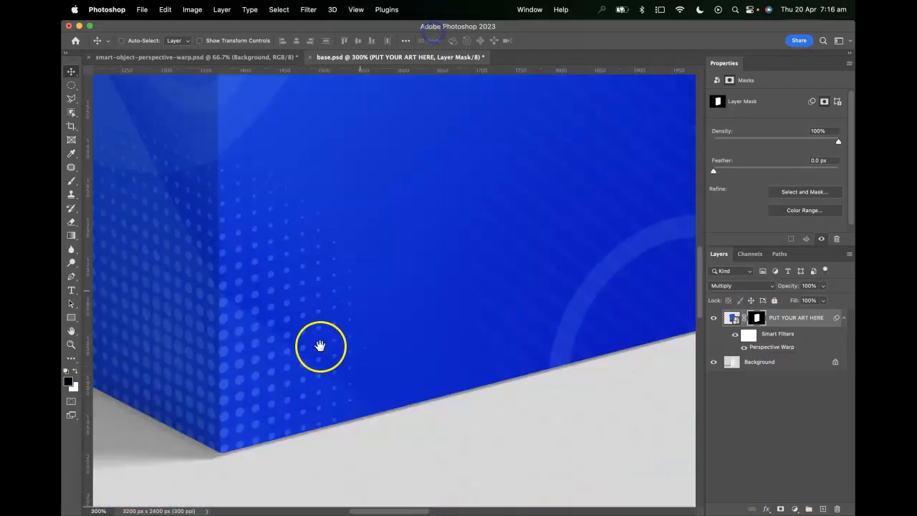
drag(320, 346, 378, 188)
drag(381, 301, 395, 295)
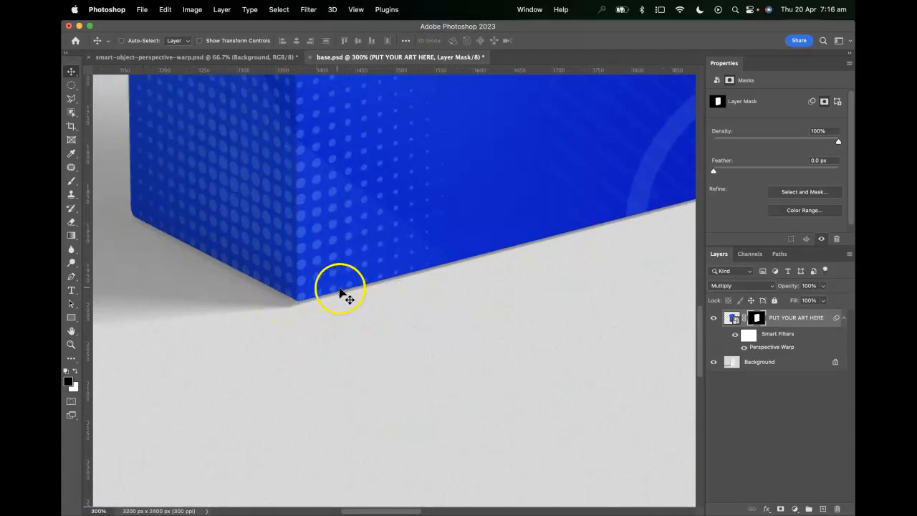
drag(510, 243, 303, 324)
drag(562, 237, 416, 267)
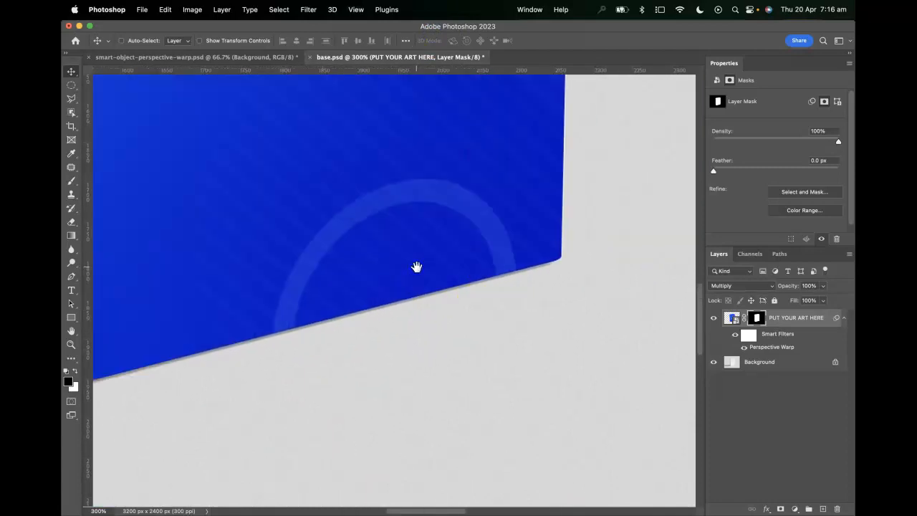
key(super+minus)
key(super+minus)
key(super+minus)
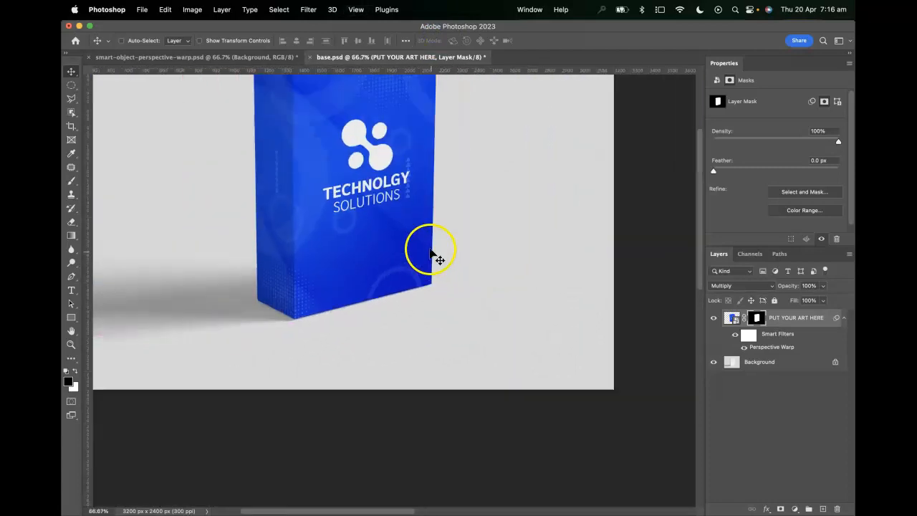
drag(434, 297, 436, 297)
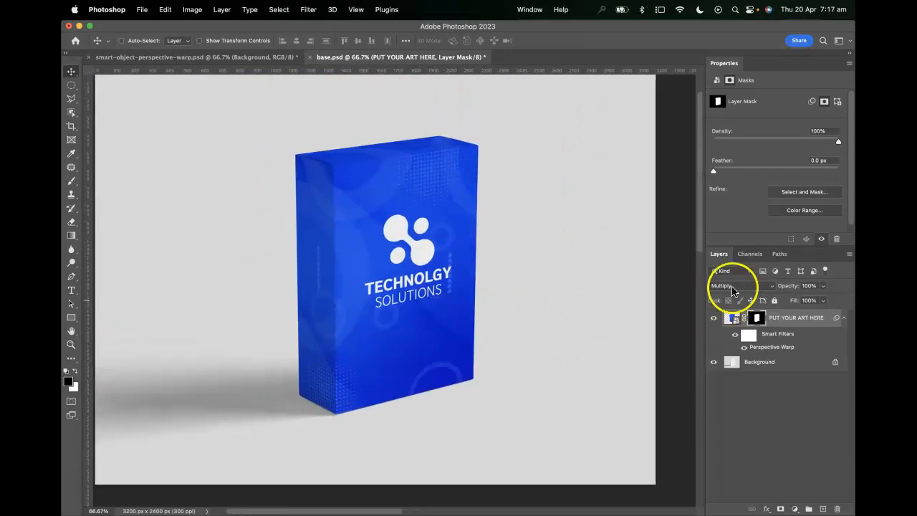
Add a light blue solid colour fill layer directly above the Background layer.
click(753, 362)
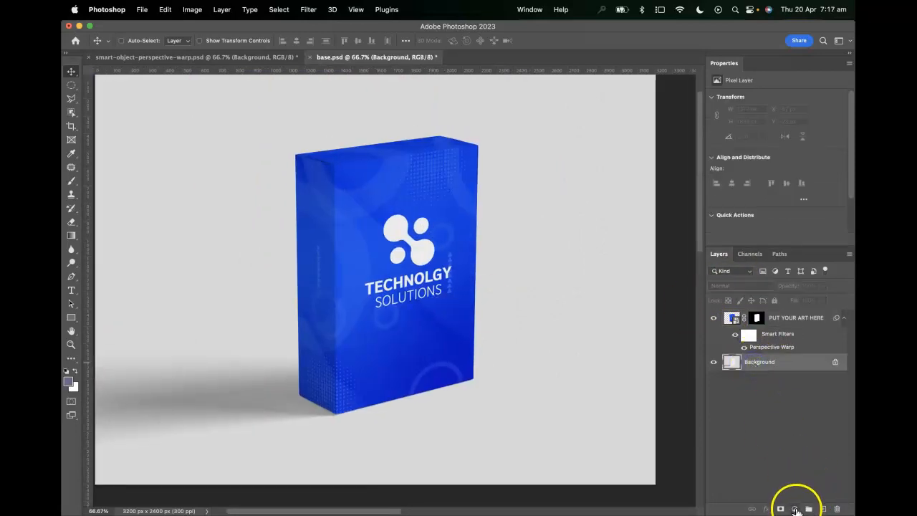
click(796, 509)
click(807, 271)
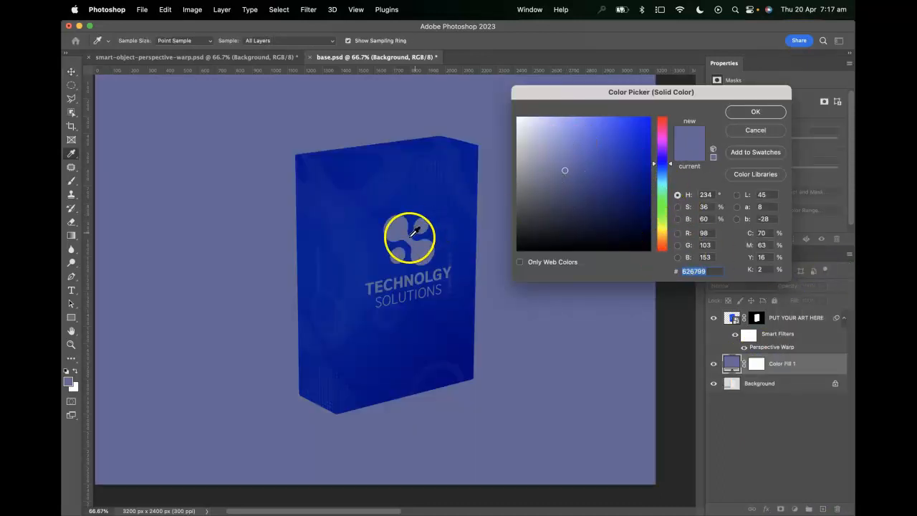
drag(584, 122, 601, 126)
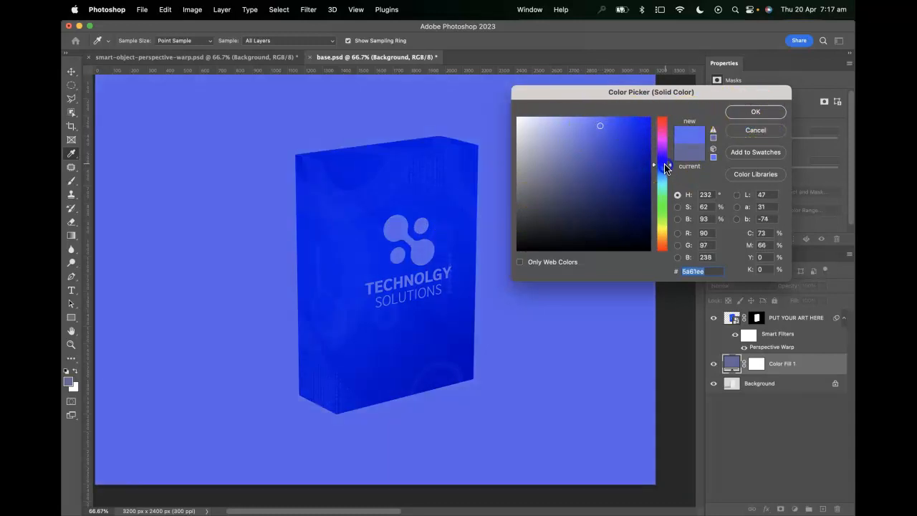
click(662, 164)
click(749, 112)
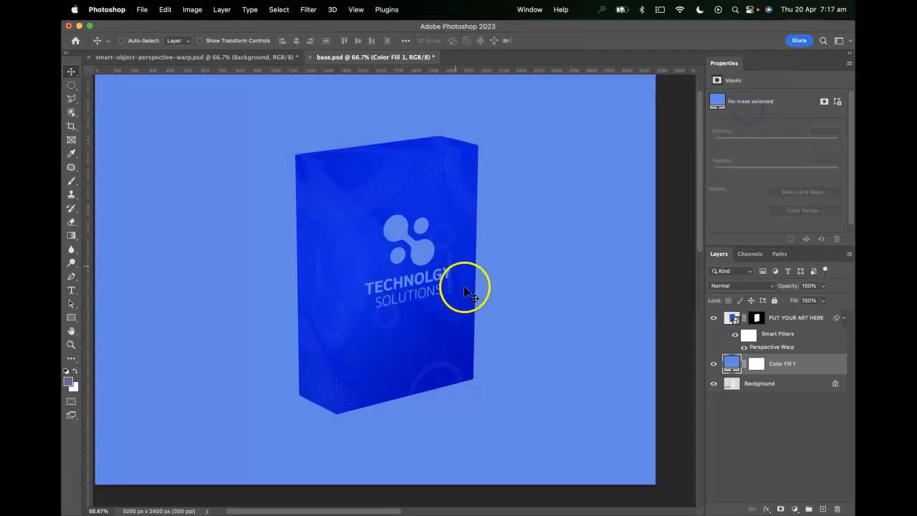
Load the saved box path as a selection, fill it with black on the colour fill layer's mask, and deselect.
click(779, 256)
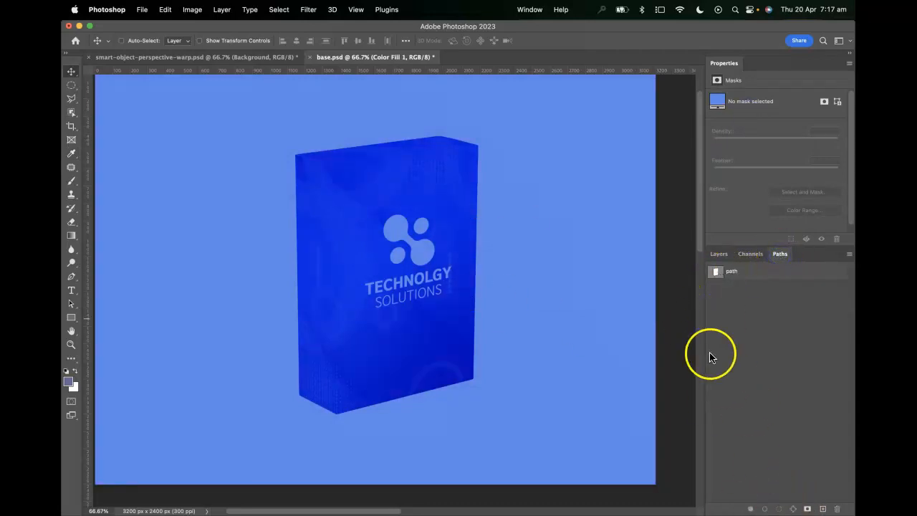
super+click(718, 273)
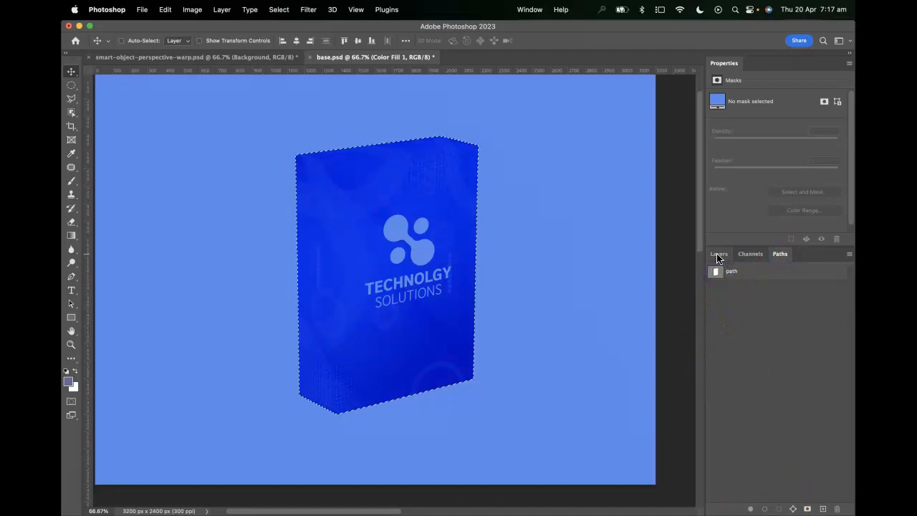
click(718, 255)
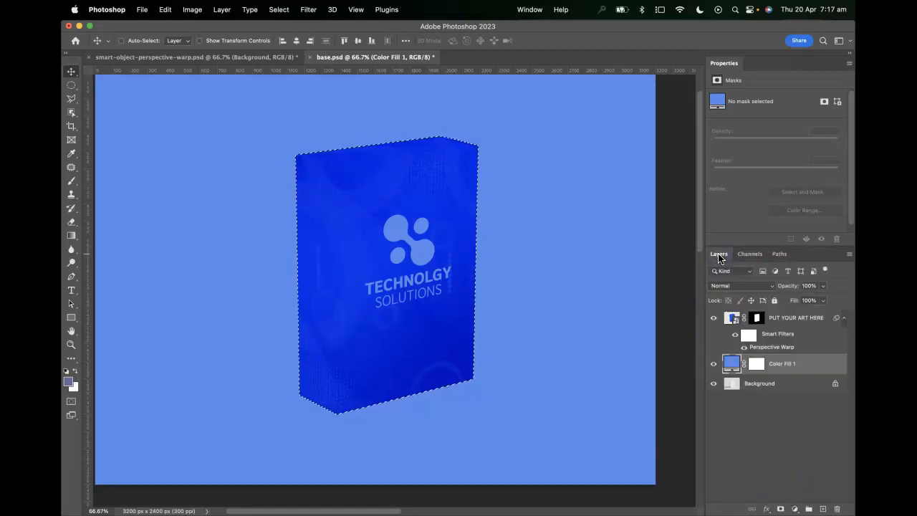
click(758, 366)
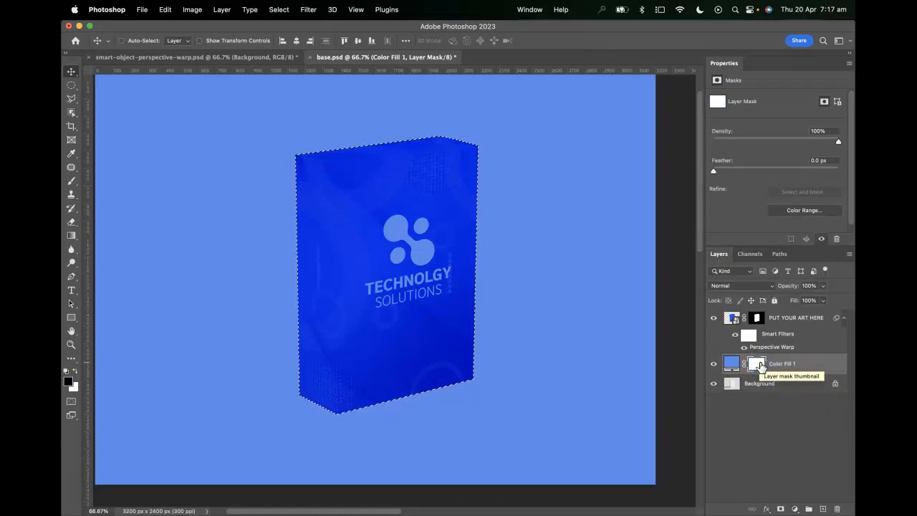
key(alt+BackSpace)
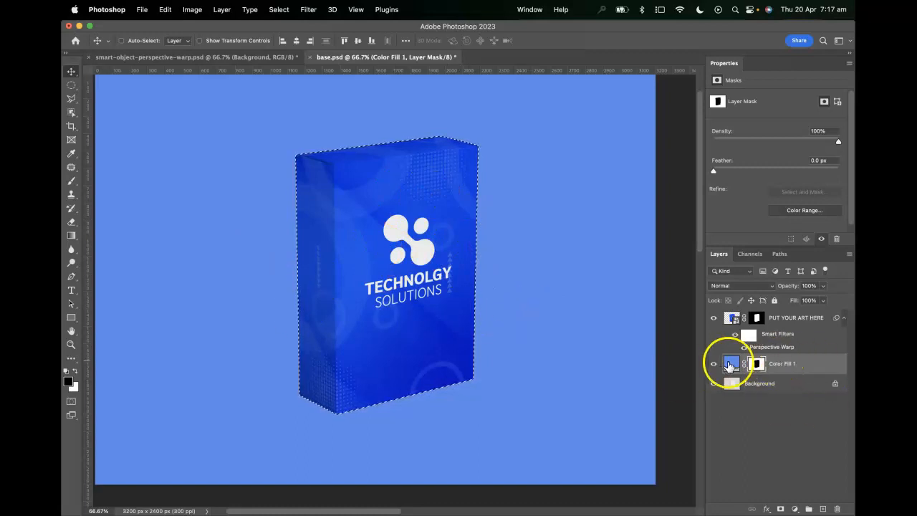
key(super+minus)
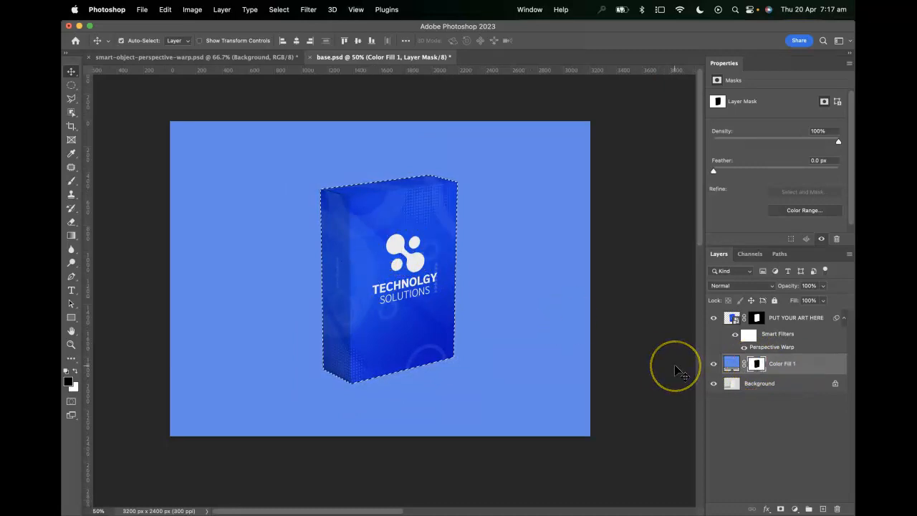
key(super+d)
Set the colour fill layer's blend mode to Multiply and its opacity to 59%.
click(796, 364)
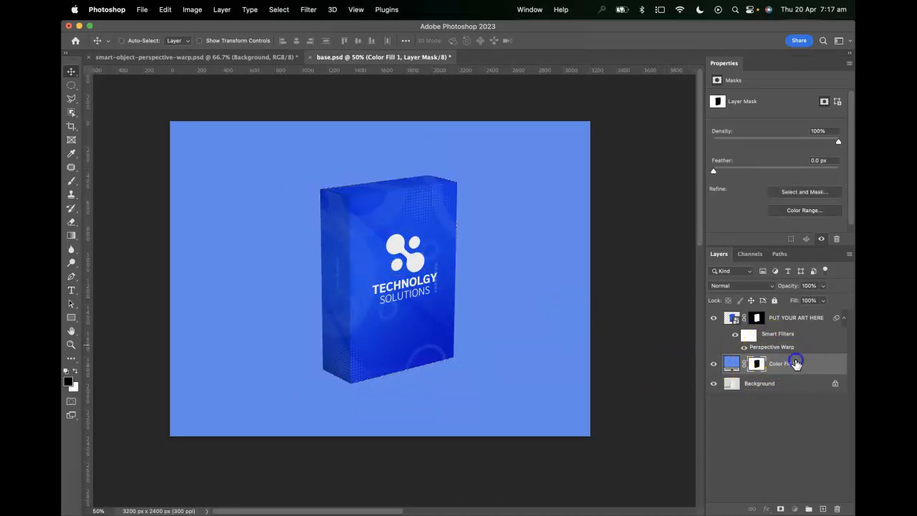
click(745, 286)
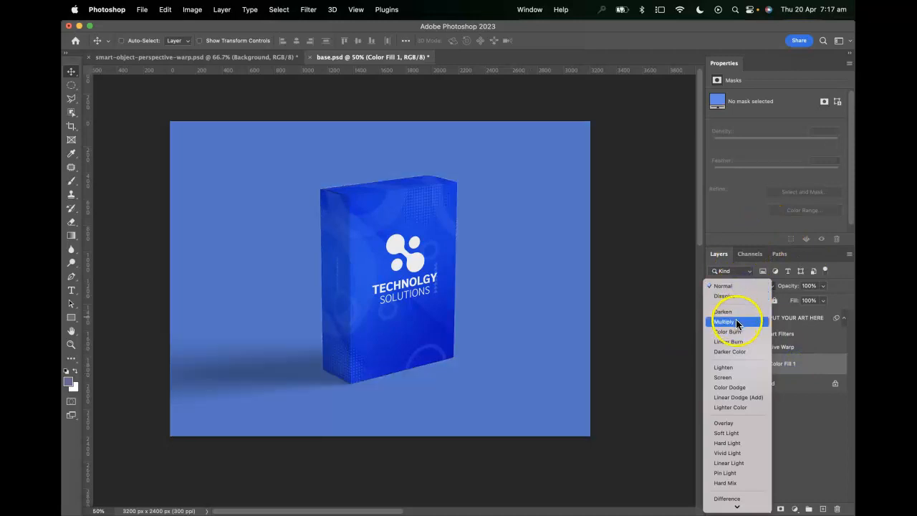
click(736, 324)
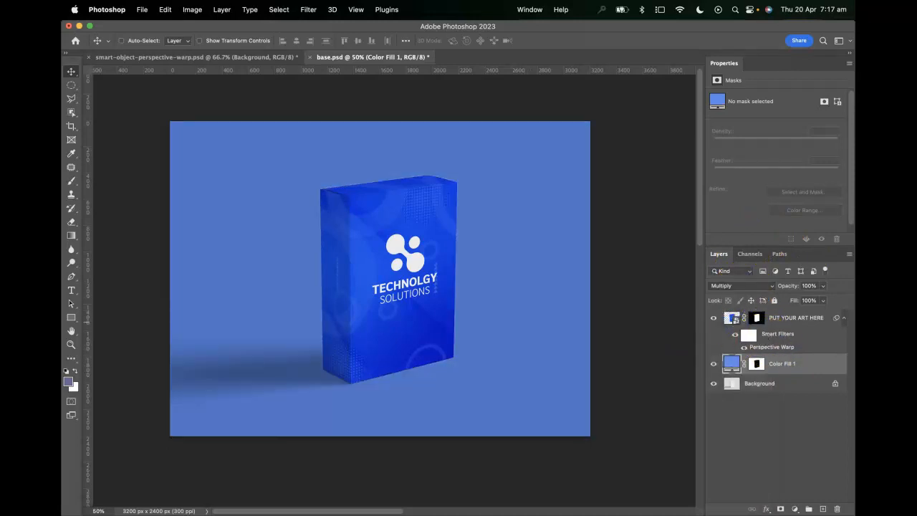
click(824, 286)
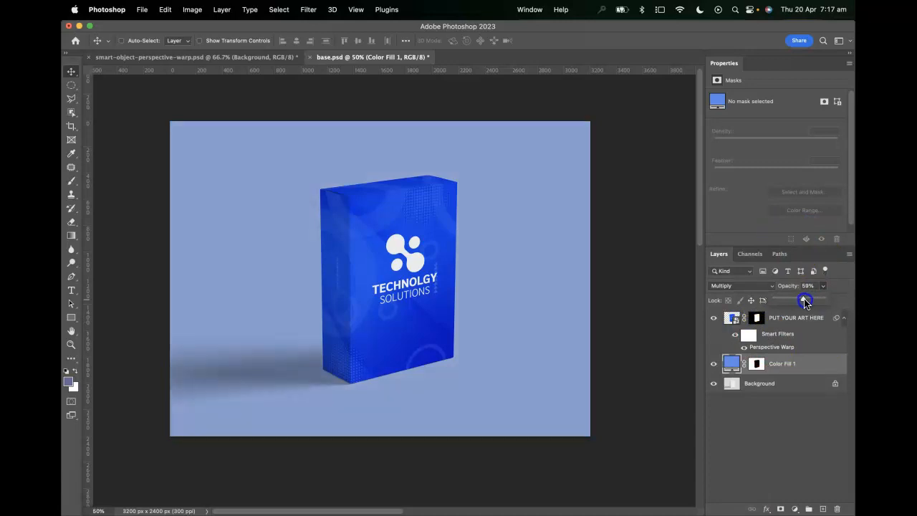
click(780, 379)
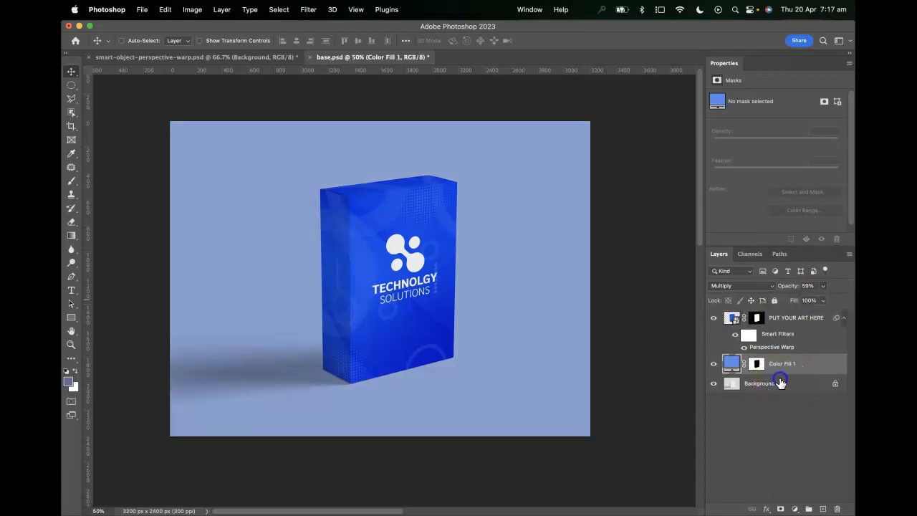
Add a Levels adjustment directly above the Background layer and set its black input level to 78.
click(780, 383)
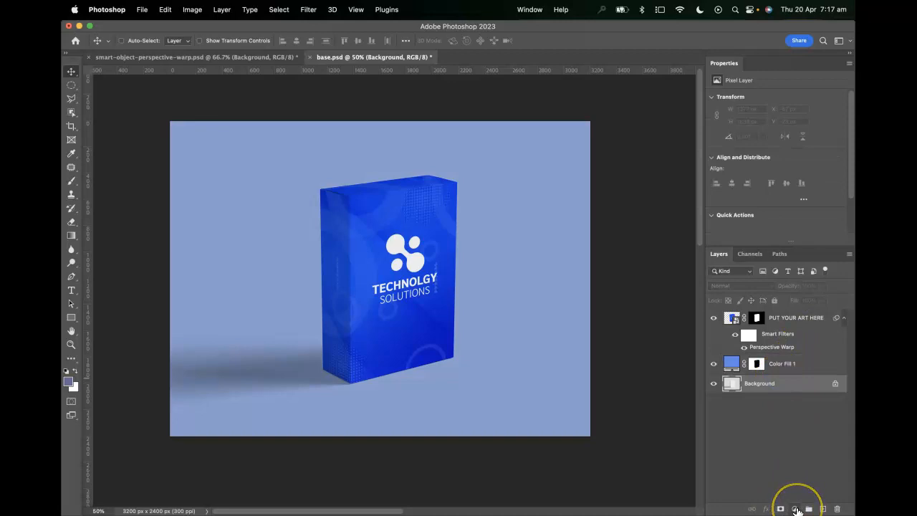
click(795, 509)
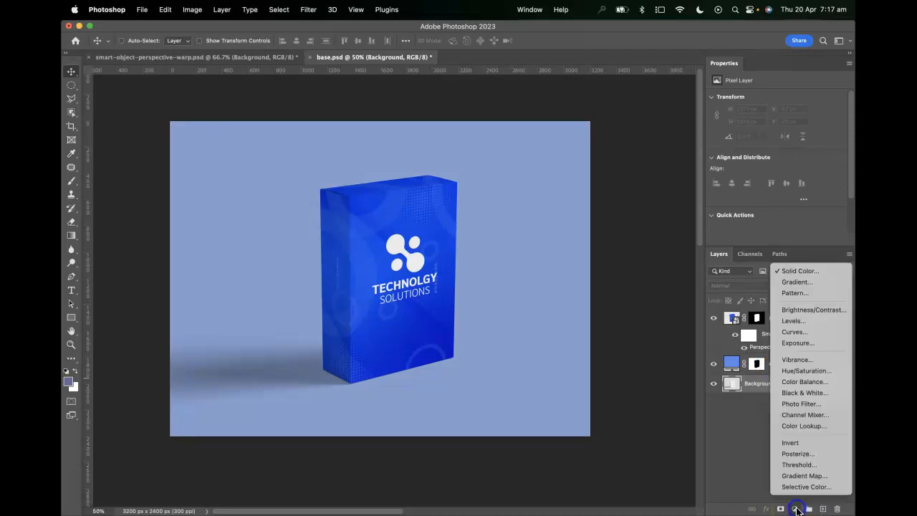
click(800, 327)
drag(731, 178, 758, 177)
drag(763, 178, 762, 176)
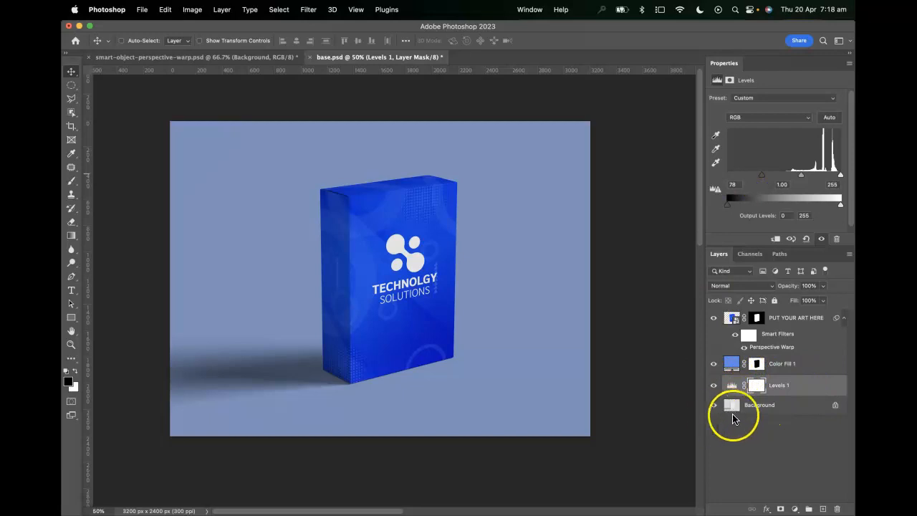
key(super+equal)
mouse_move(594, 363)
mouse_down()
mouse_move(571, 339)
mouse_move(594, 343)
mouse_move(592, 373)
mouse_up()
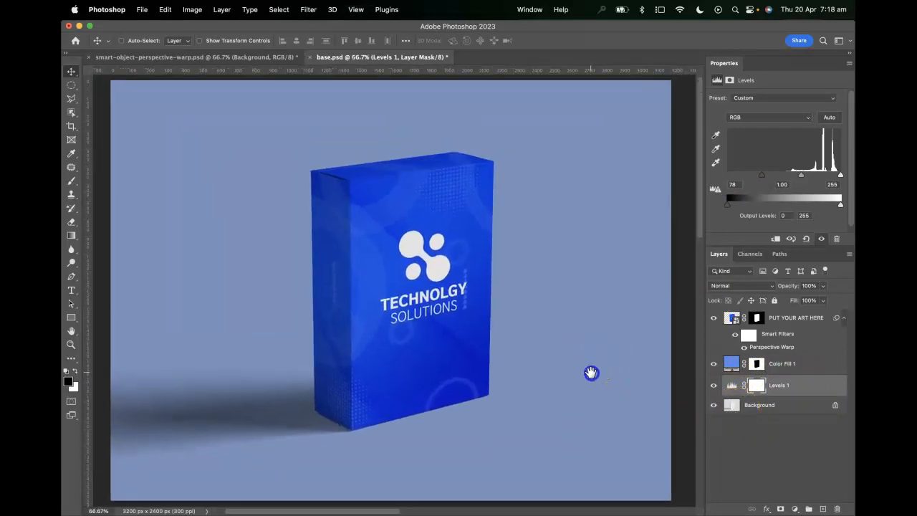